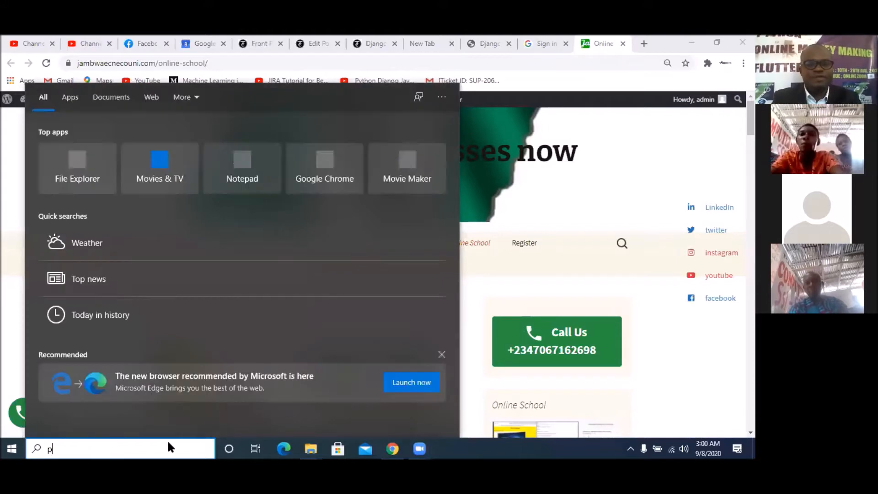
Search the computer for photoshop and launch Adobe Photoshop CS6 (64 Bit).
text(op)
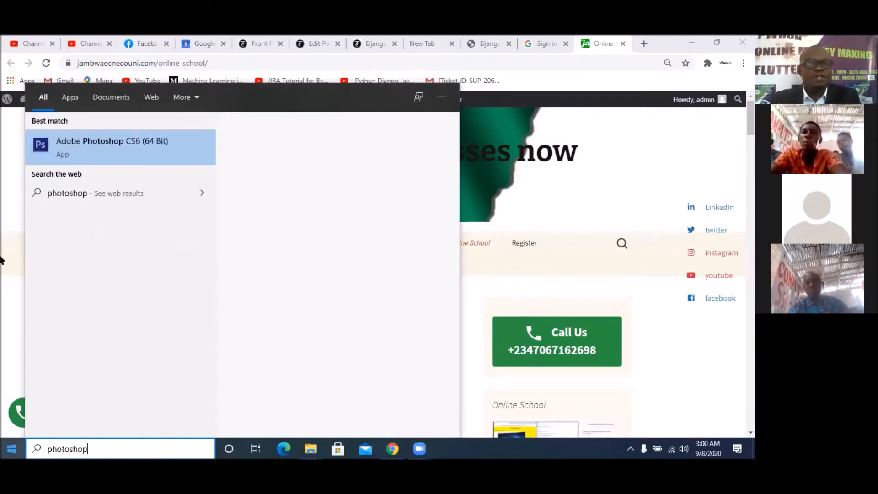
click(132, 152)
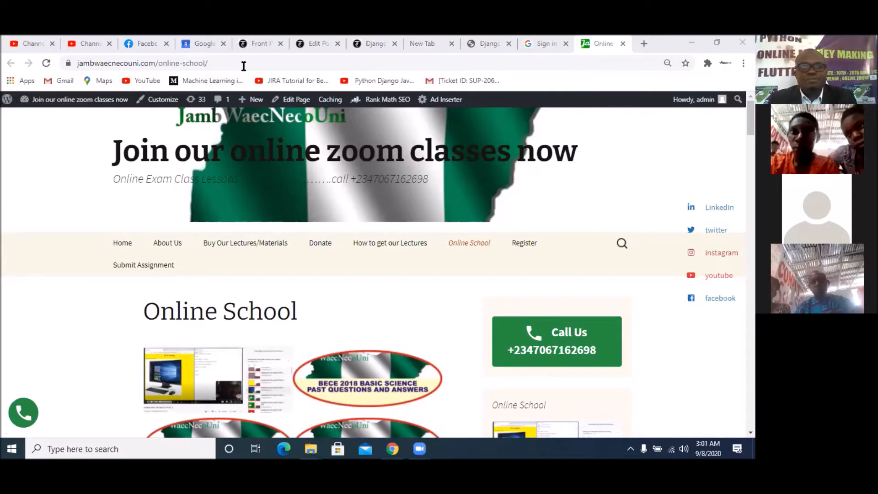
Open the tclassified.com home page in the browser and examine the Django, Python and Photoshop entries under Latest Posts.
click(256, 44)
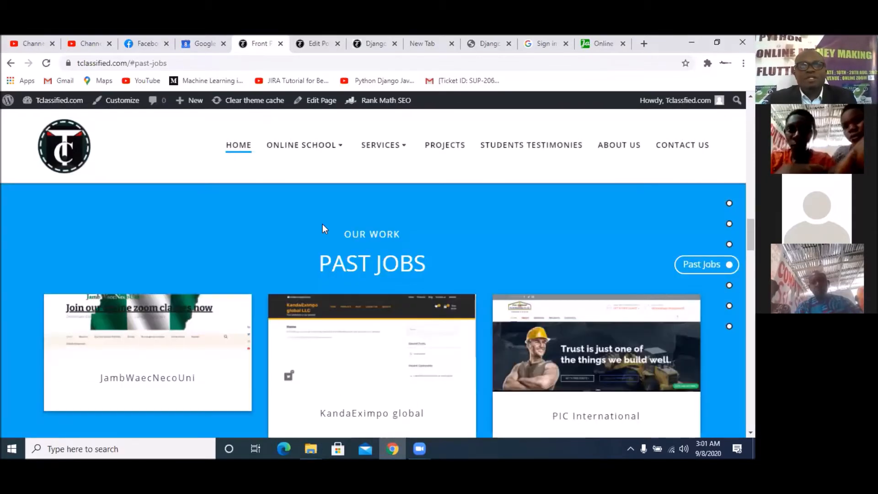
scroll(347, 278, up, 12)
scroll(347, 279, up, 5)
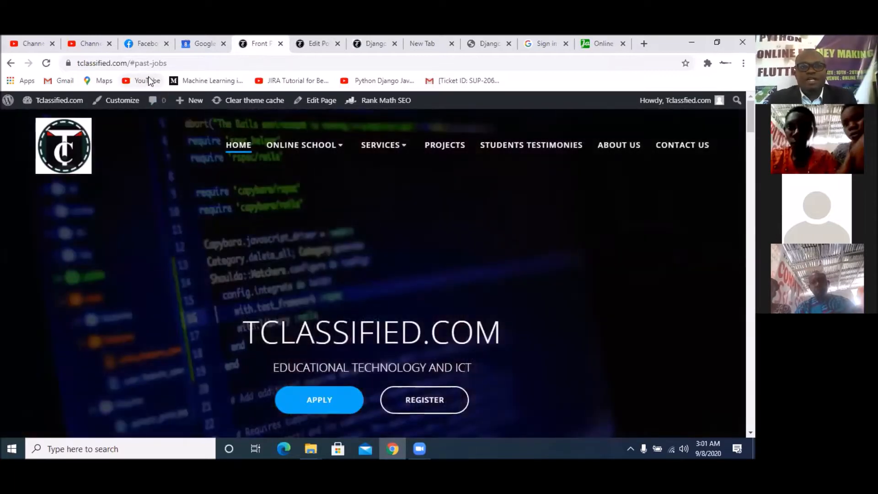
scroll(418, 269, down, 3)
scroll(418, 273, down, 3)
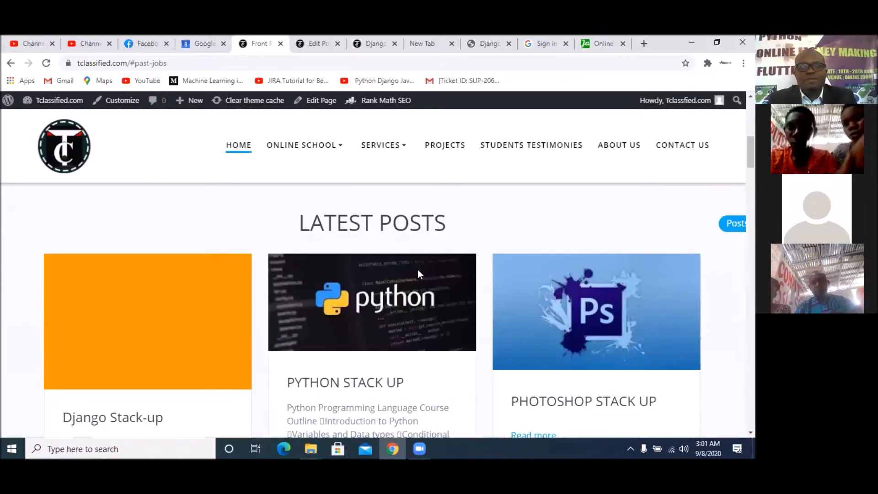
scroll(418, 274, down, 1)
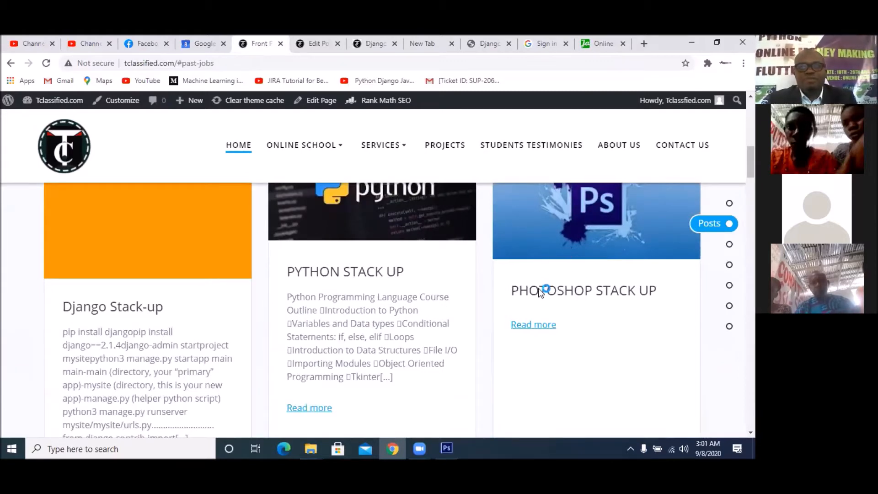
scroll(558, 293, up, 5)
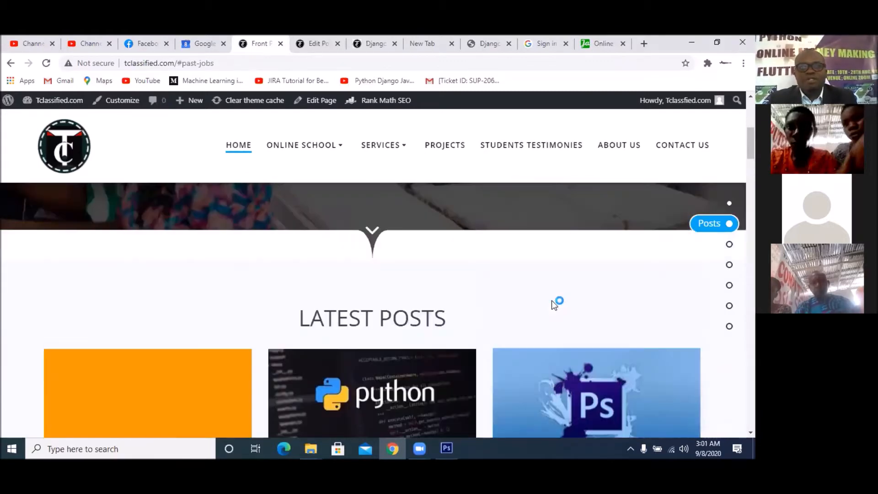
scroll(547, 304, down, 3)
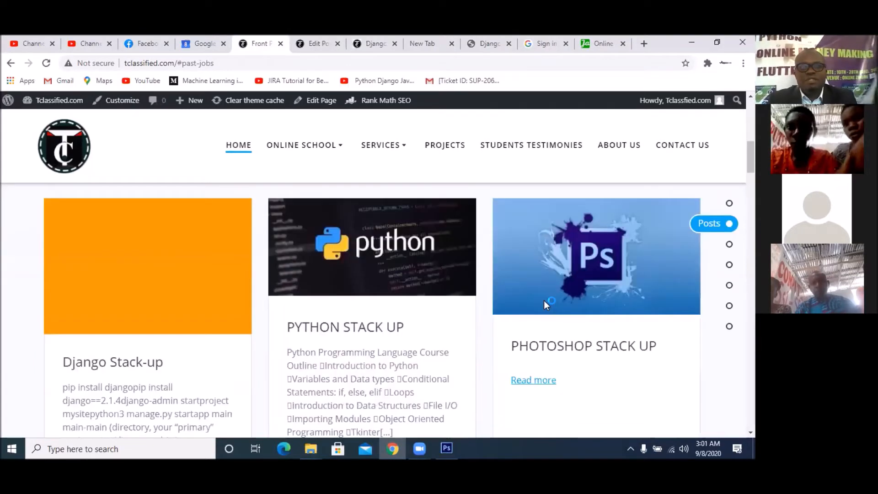
scroll(503, 320, up, 2)
scroll(464, 337, down, 2)
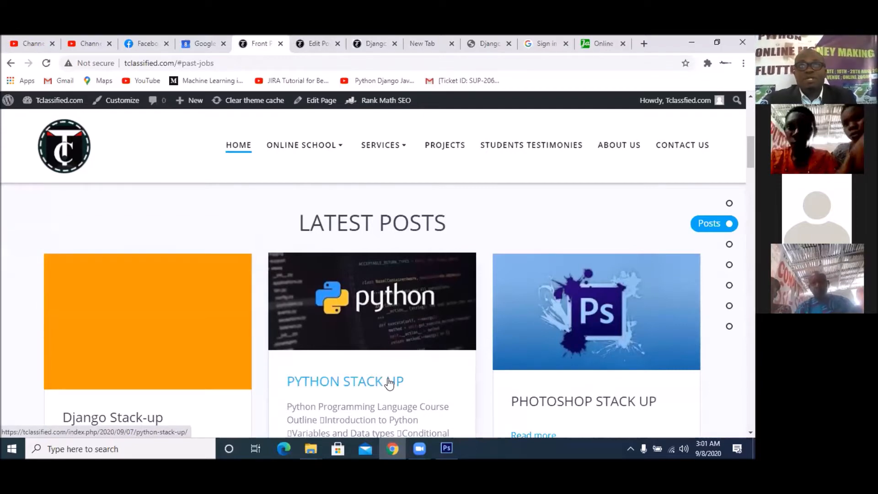
scroll(389, 383, down, 3)
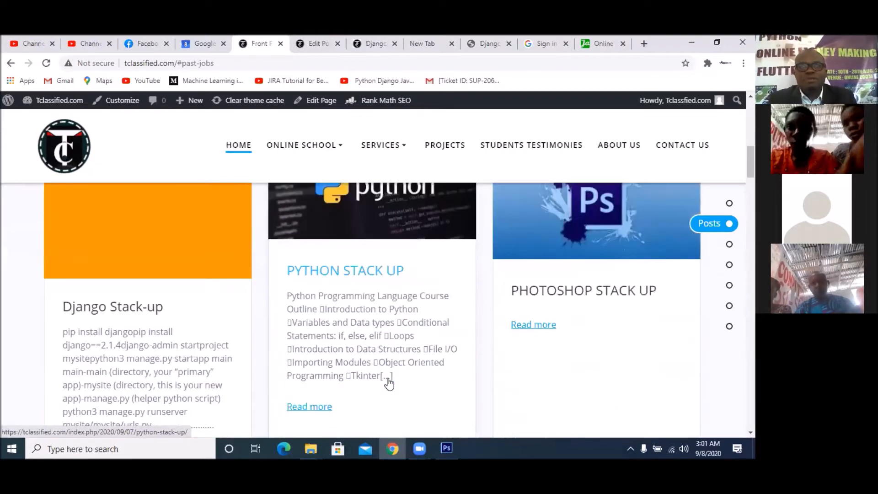
scroll(389, 383, up, 4)
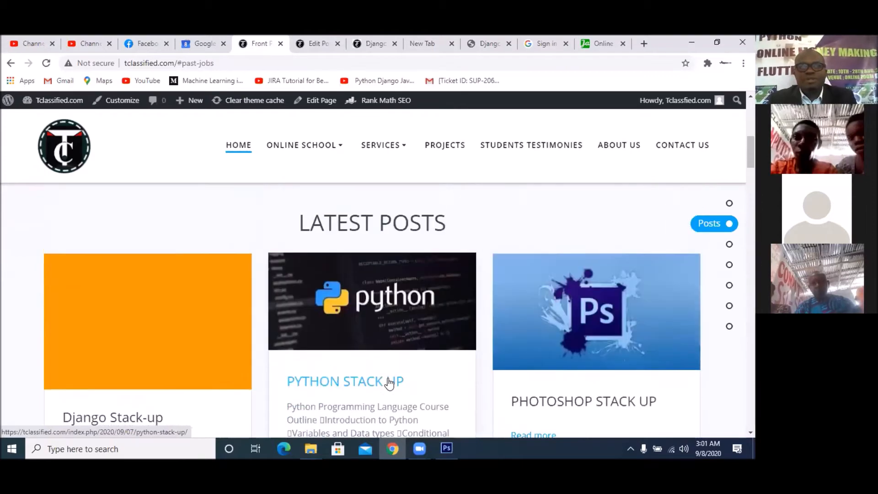
scroll(388, 383, up, 2)
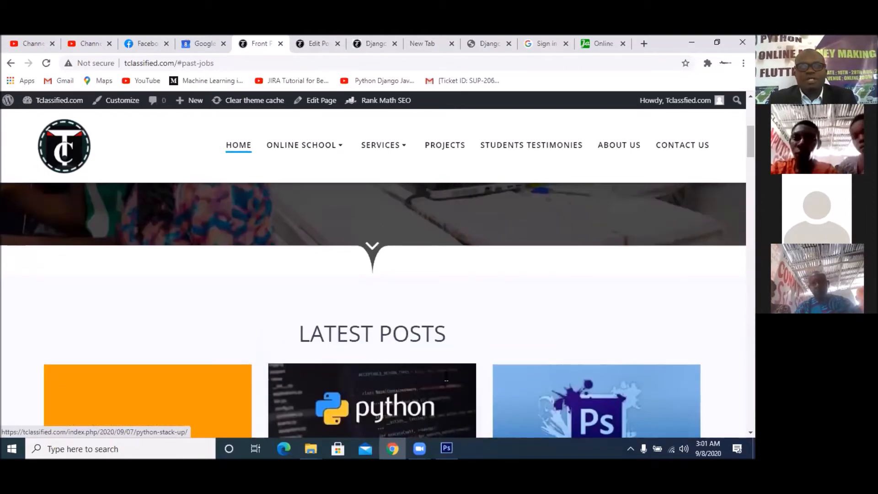
scroll(388, 383, down, 3)
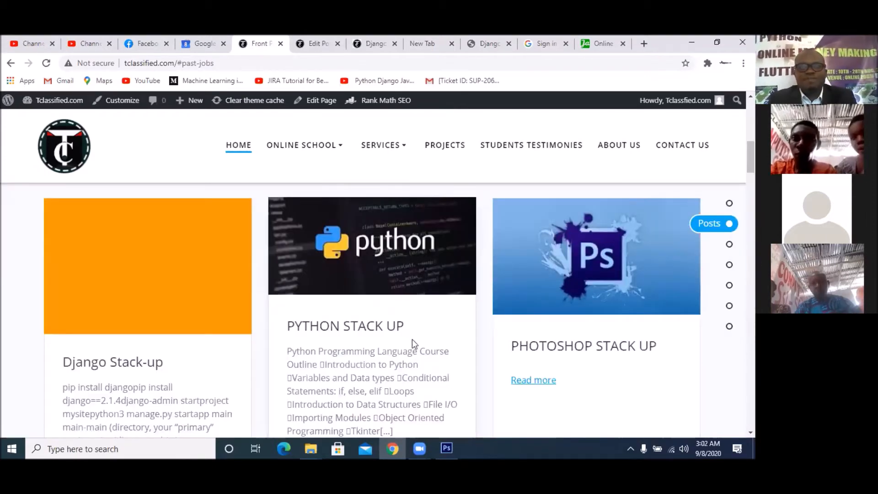
scroll(147, 274, down, 4)
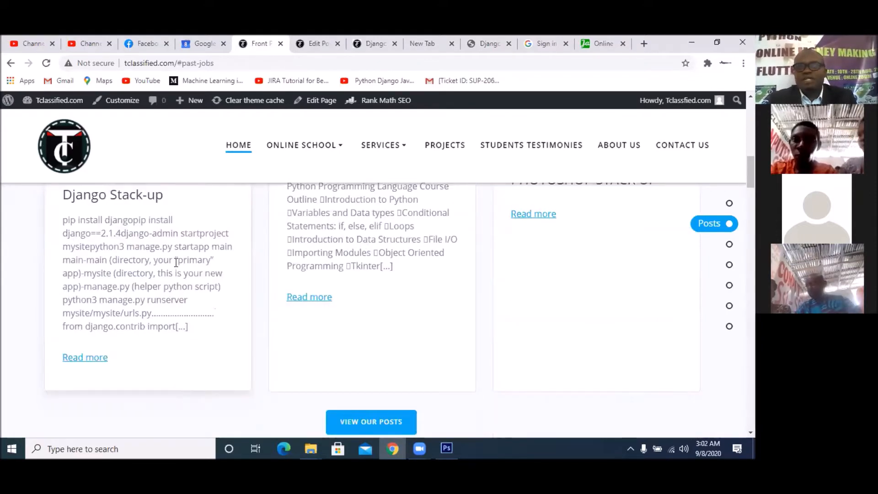
scroll(176, 274, up, 3)
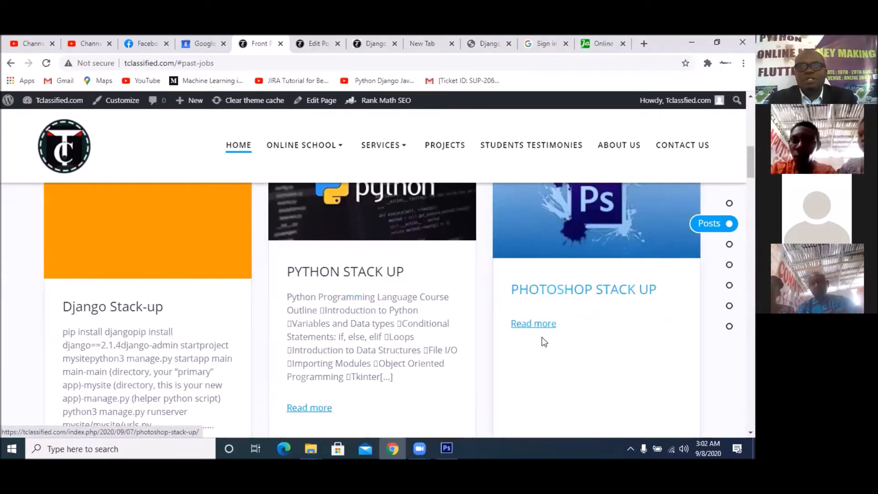
Look through the past jobs on the tclassified.com home page, then minimize the browser window.
scroll(396, 316, down, 8)
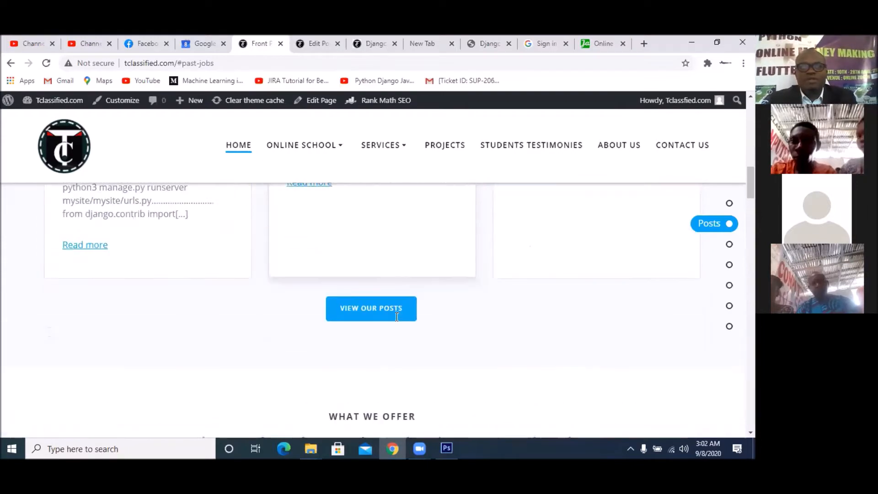
scroll(396, 316, down, 15)
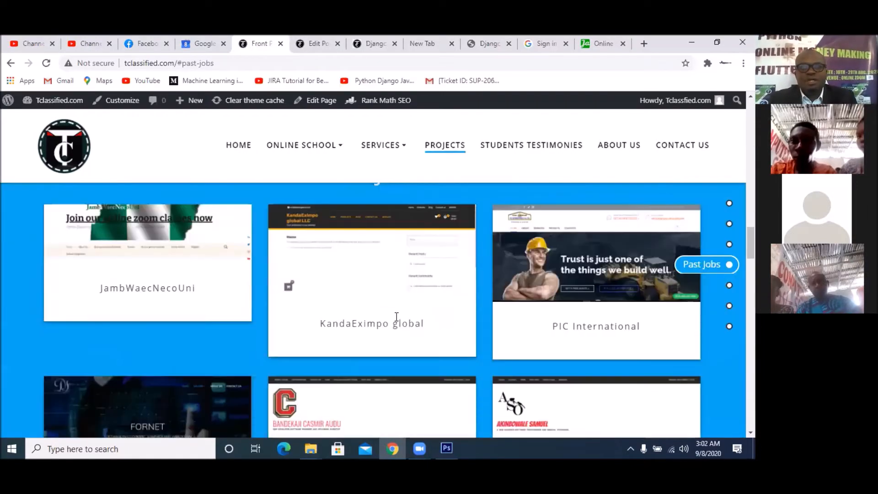
scroll(396, 317, down, 5)
scroll(396, 316, up, 10)
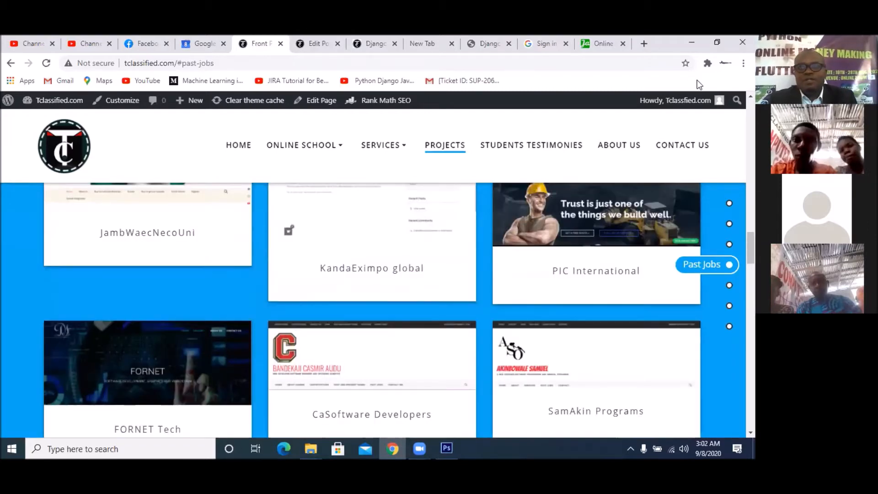
click(691, 42)
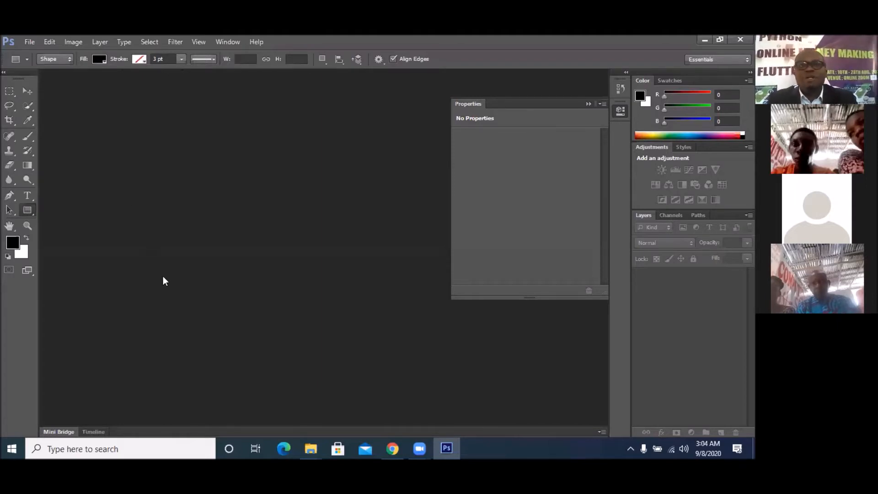
Set the Photoshop workspace to Essentials (Default).
click(221, 44)
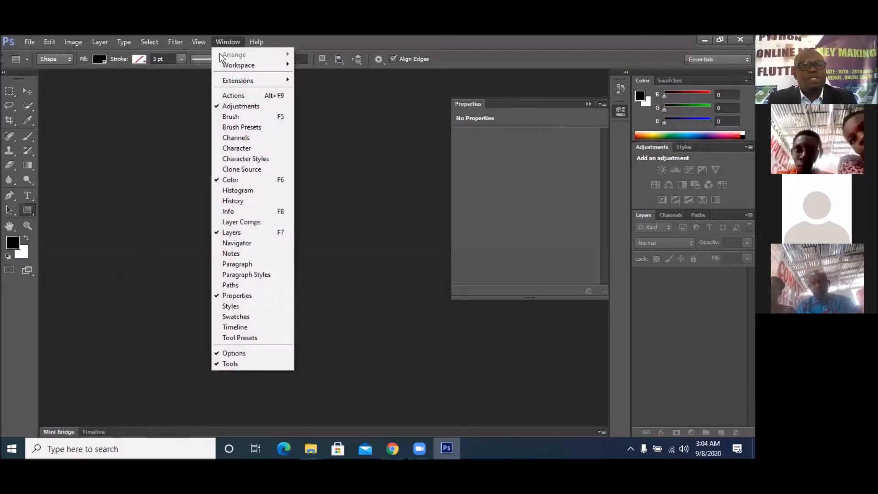
mouse_move(243, 64)
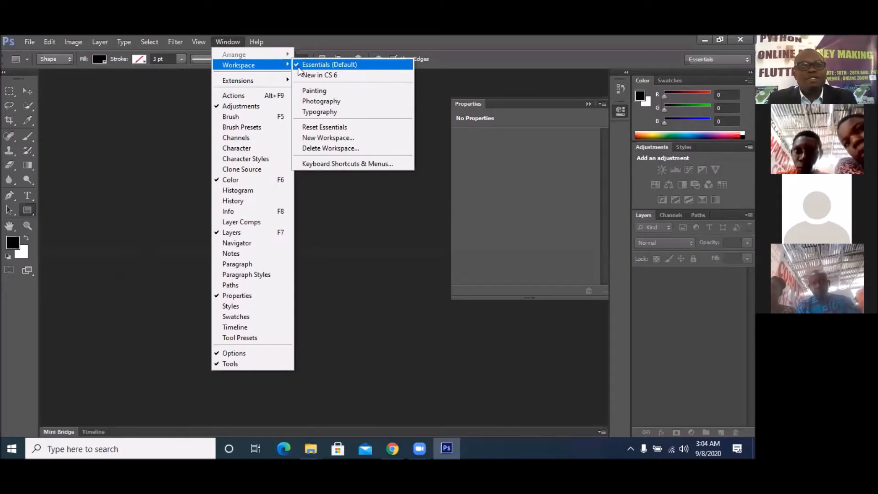
click(323, 66)
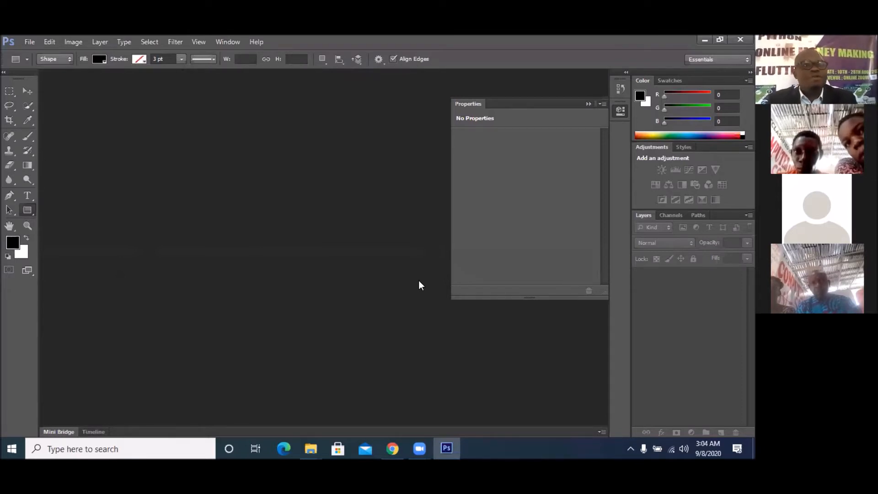
Create a new 1920 × 1080 pixel, 16-bit RGB document named PhotoeditingTut with white background contents.
click(29, 45)
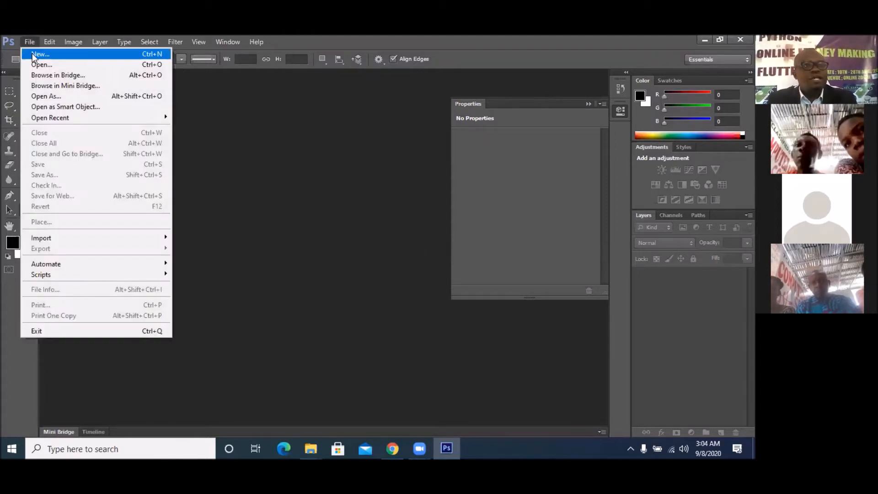
click(32, 54)
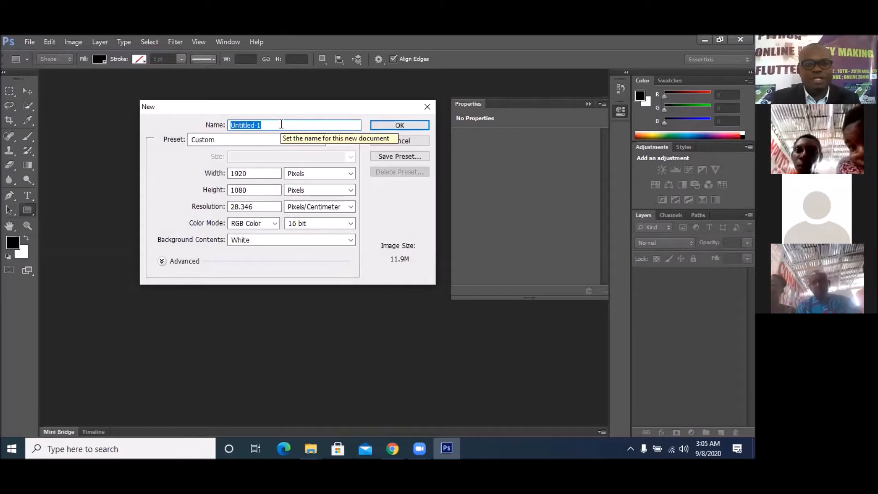
text(Photo)
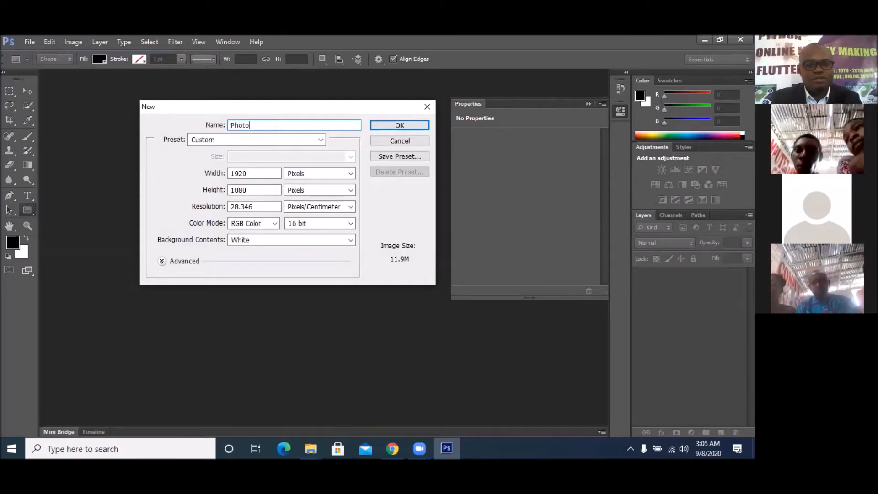
text(editingTut)
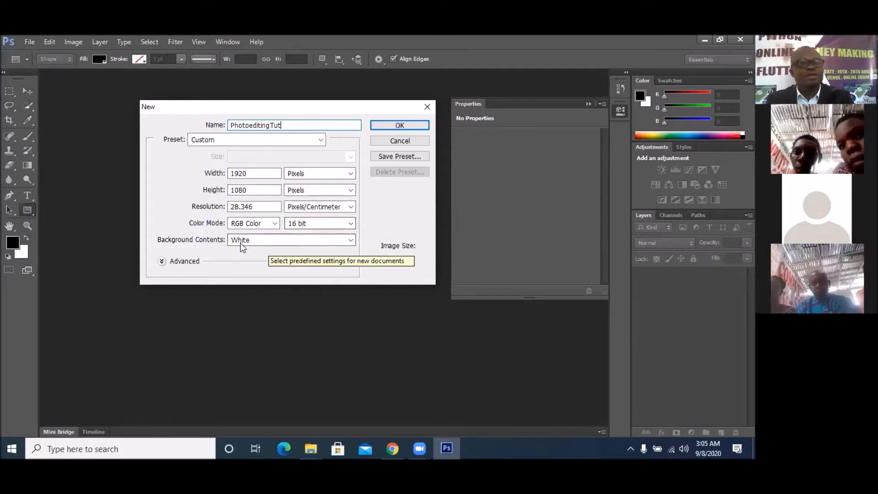
click(412, 123)
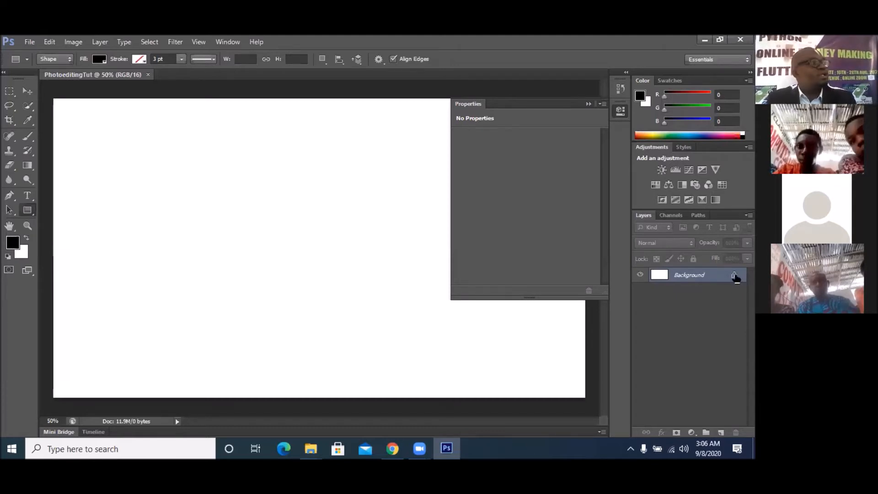
Convert the locked background into an editable layer named Background with a red colour label.
double_click(734, 276)
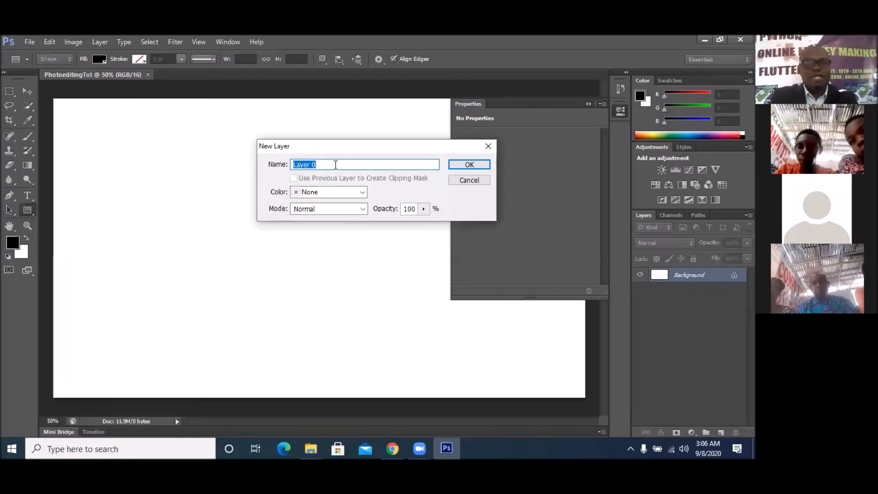
text(Backg)
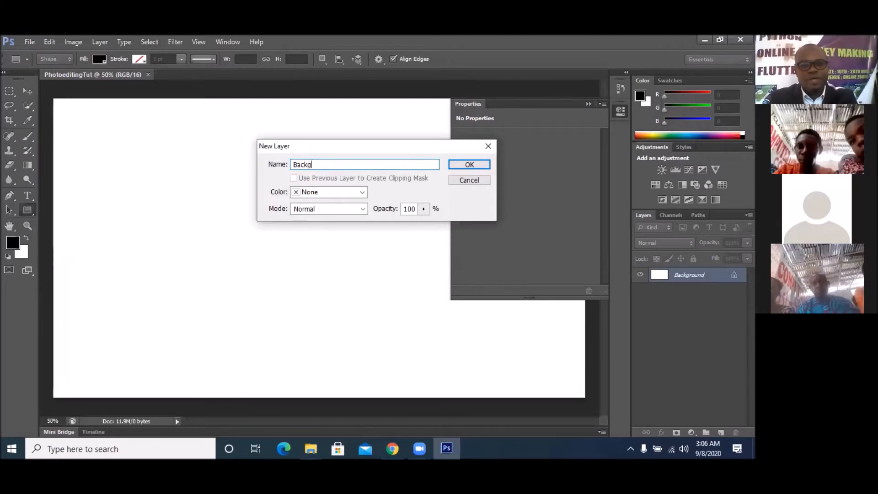
text(round)
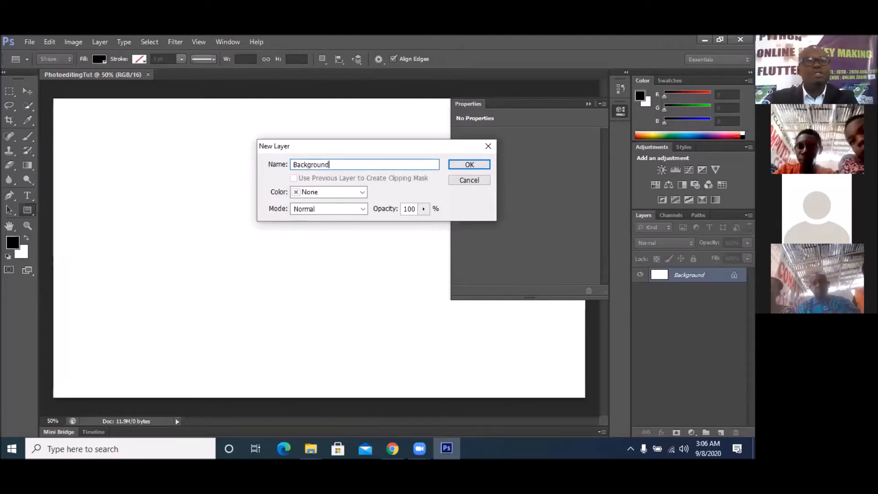
click(344, 192)
click(327, 225)
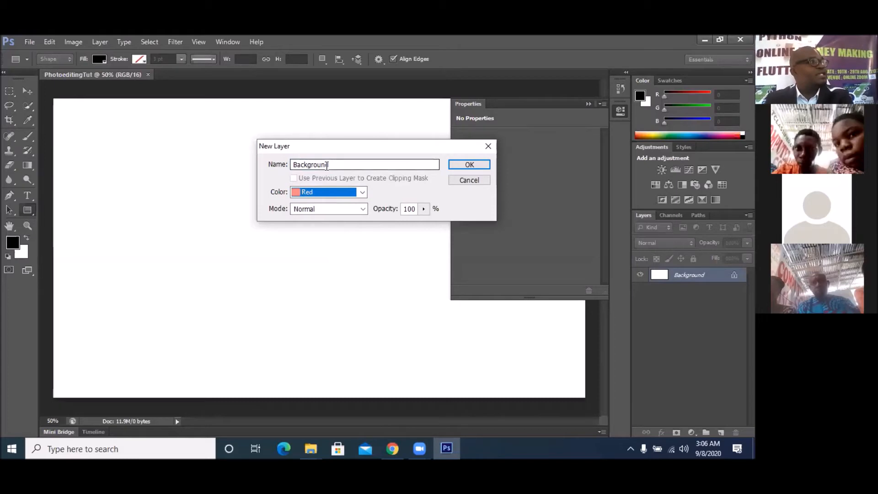
click(481, 167)
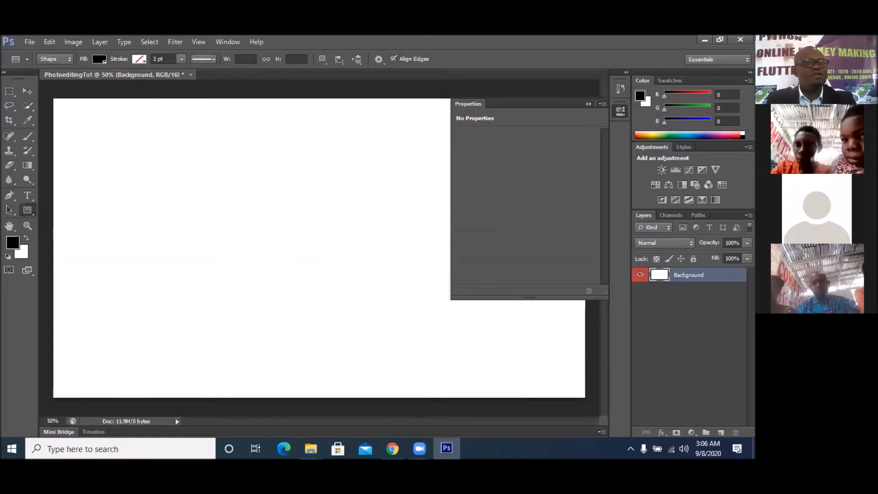
Try shifting the Background layer across the canvas with the Move tool, then undo the move.
click(26, 89)
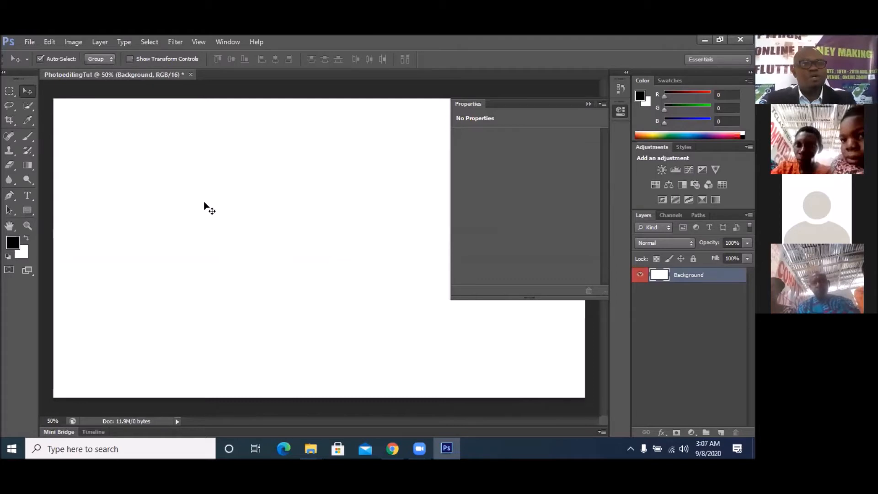
drag(206, 203, 295, 206)
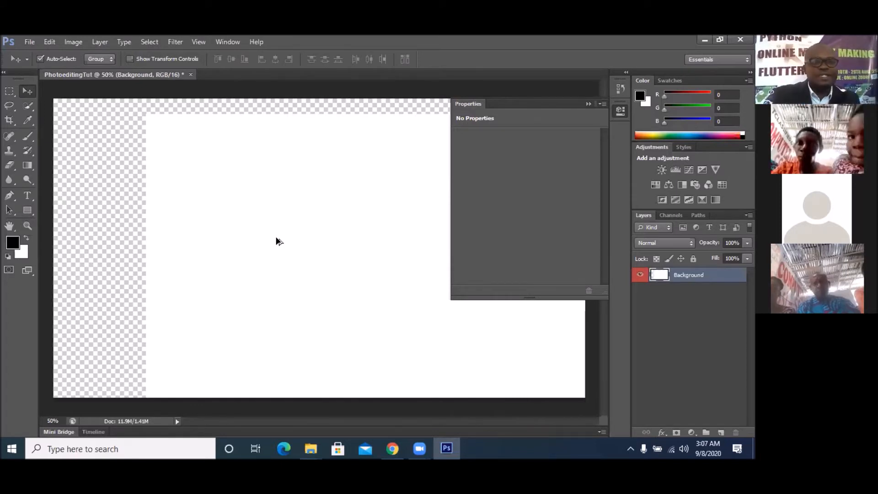
key(ctrl+z)
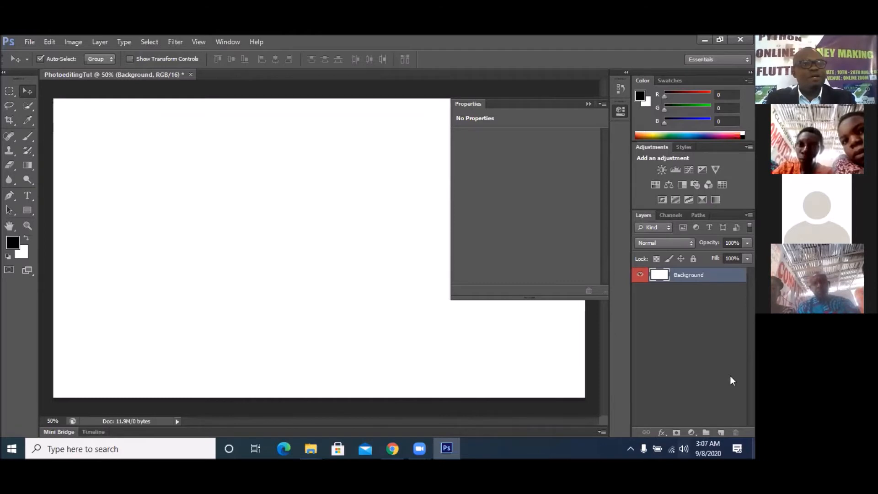
Draw a black rectangle shape about 916 × 596 px on the canvas with the Rectangle tool.
click(26, 212)
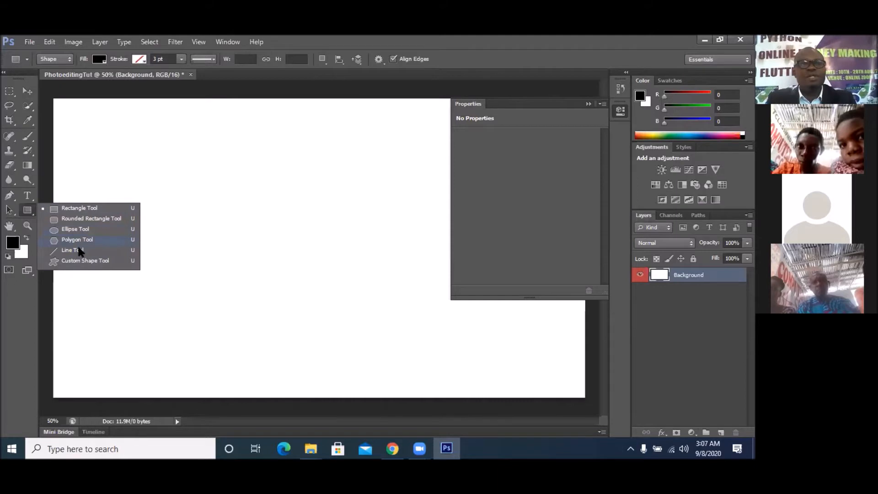
click(72, 209)
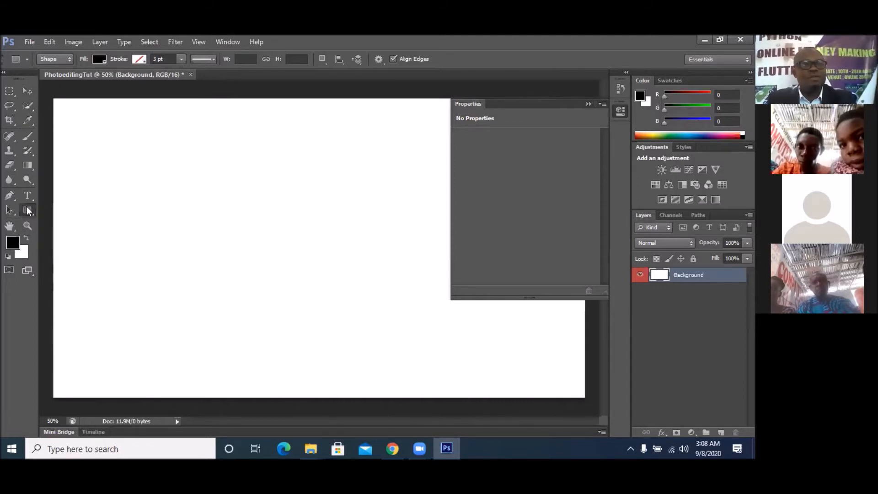
drag(87, 163, 340, 327)
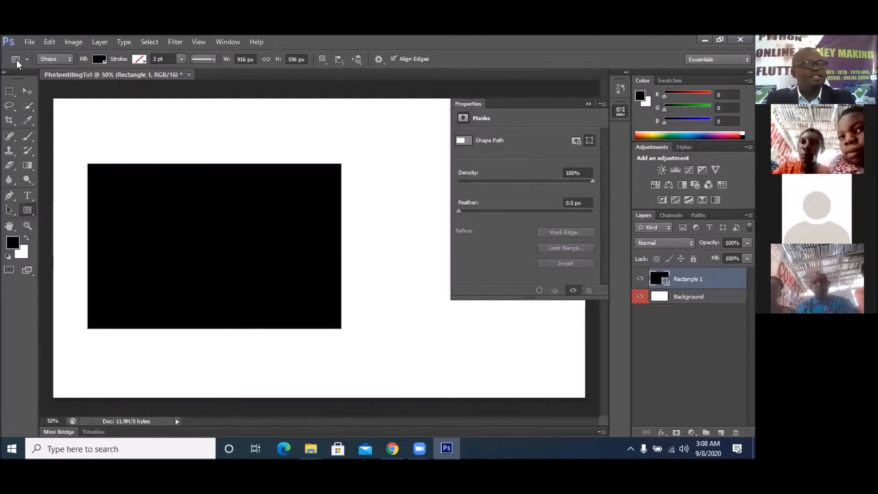
Change the rectangle's fill to a dark red swatch.
click(100, 59)
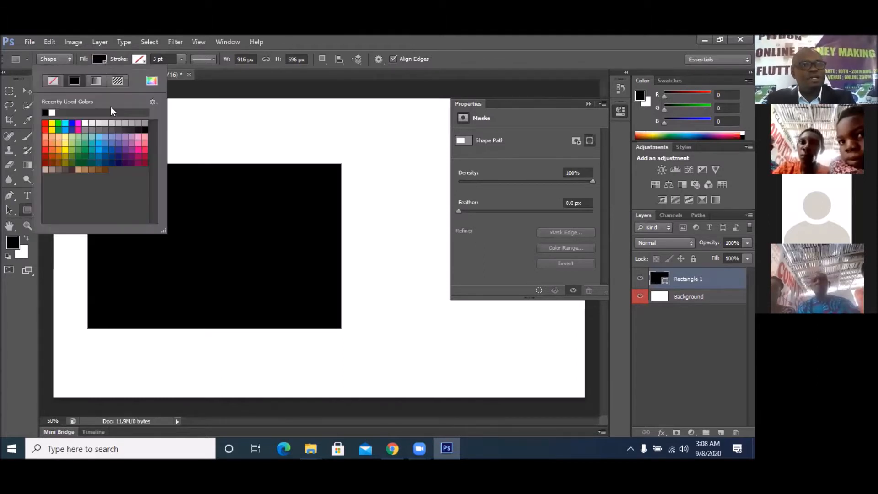
click(143, 163)
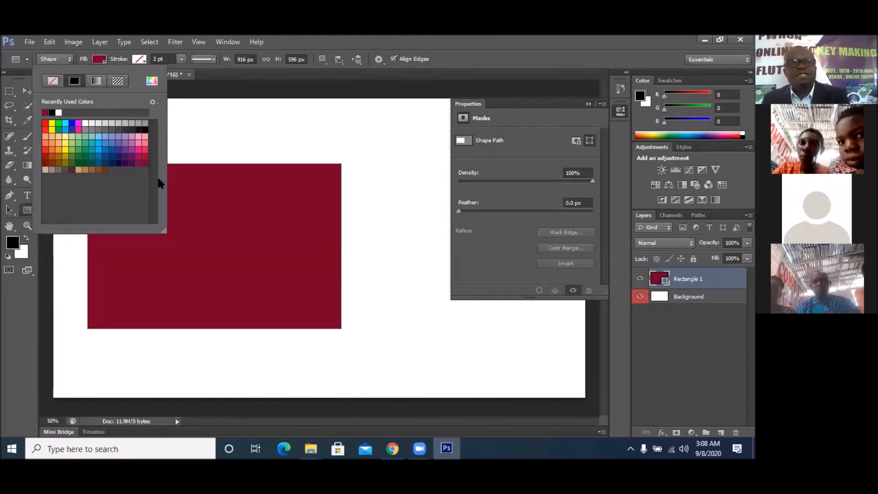
key(Return)
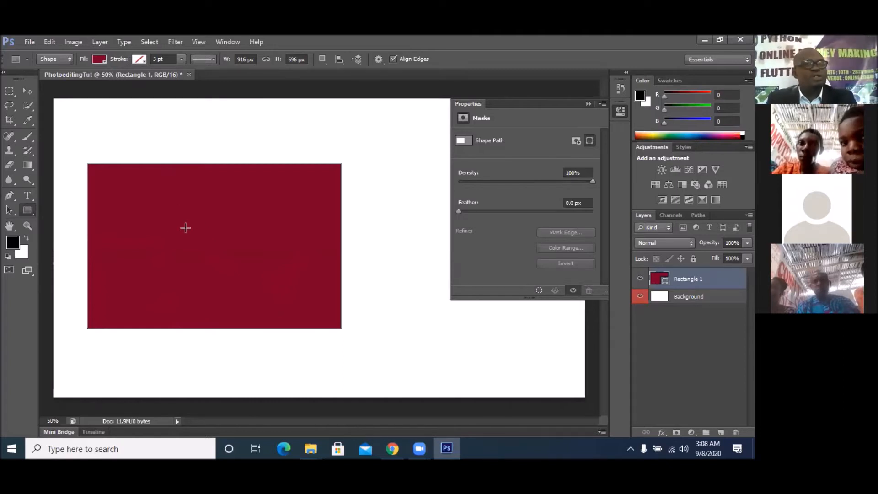
Move the dark red rectangle horizontally towards the centre of the canvas with the Move tool.
click(26, 91)
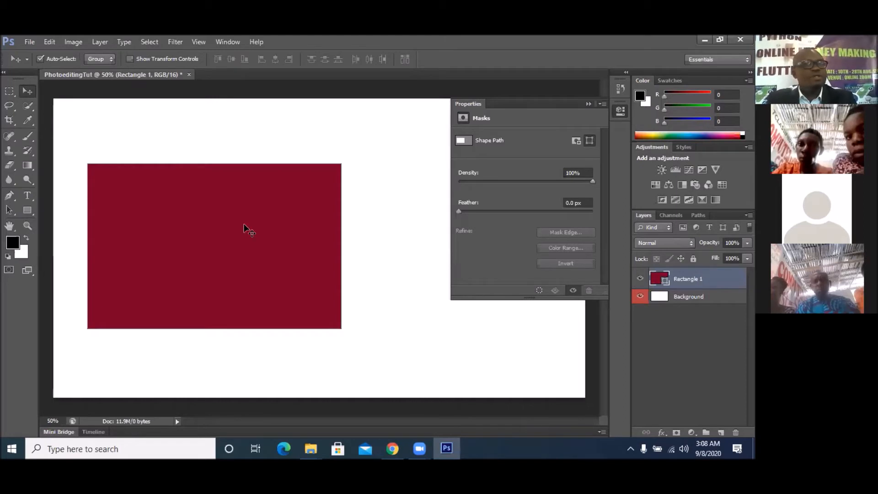
drag(214, 239, 271, 247)
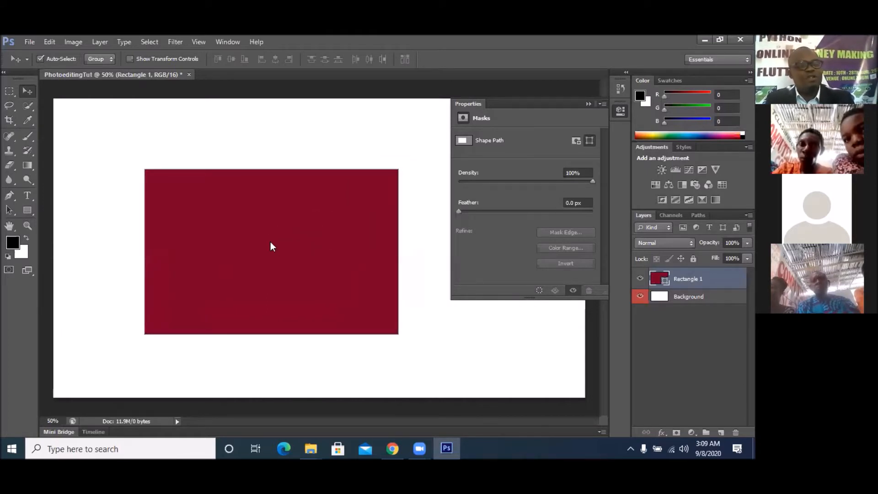
click(270, 242)
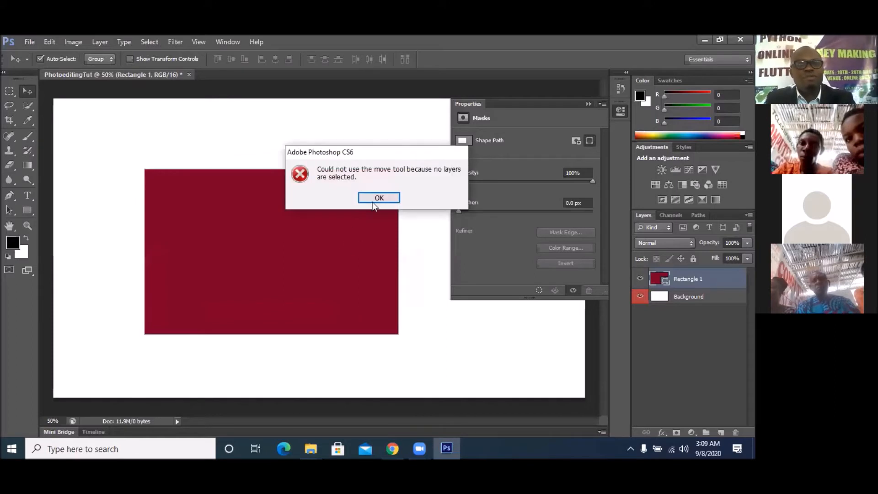
click(373, 197)
Undo the accidental shift of the Background layer and nudge the rectangle slightly to the right.
drag(313, 240, 219, 225)
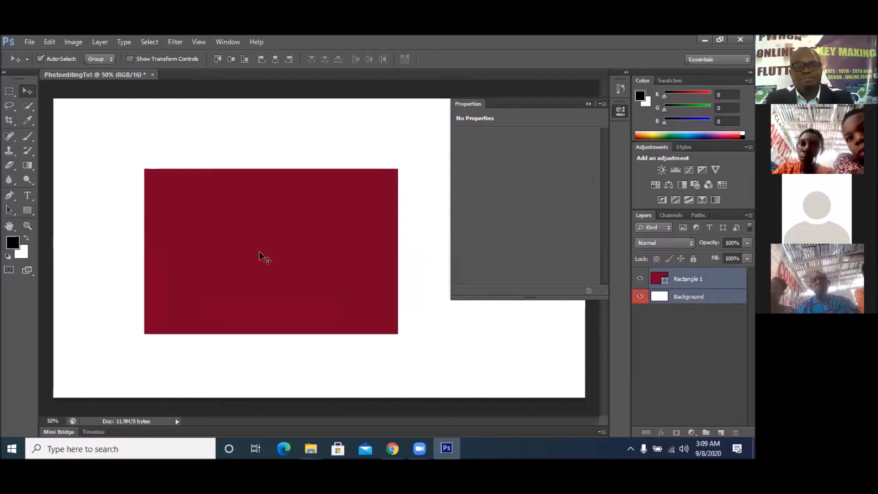
key(ctrl+z)
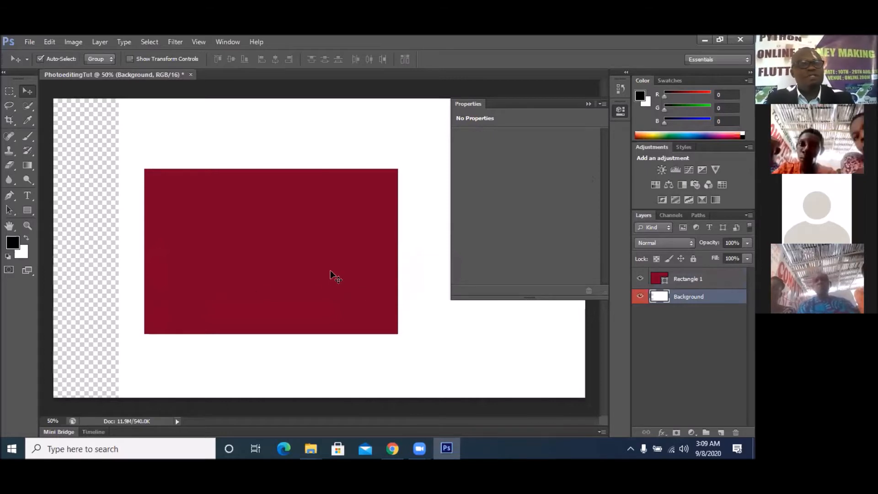
click(229, 257)
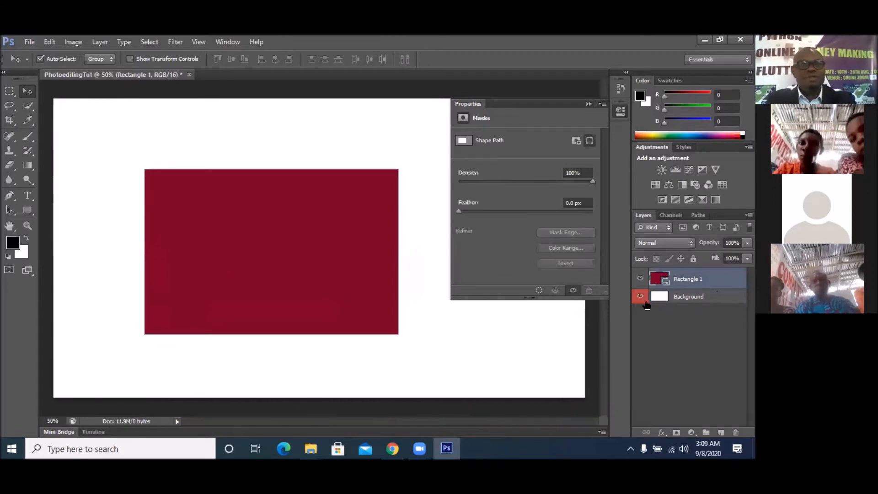
drag(275, 234, 281, 231)
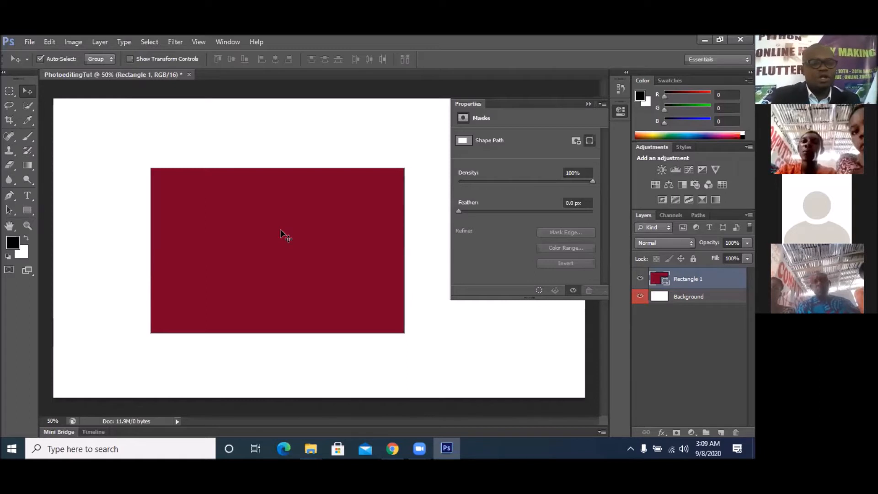
Try rotating the rectangle by about -39.7° and narrowing it to about 72% width with Free Transform.
key(ctrl+t)
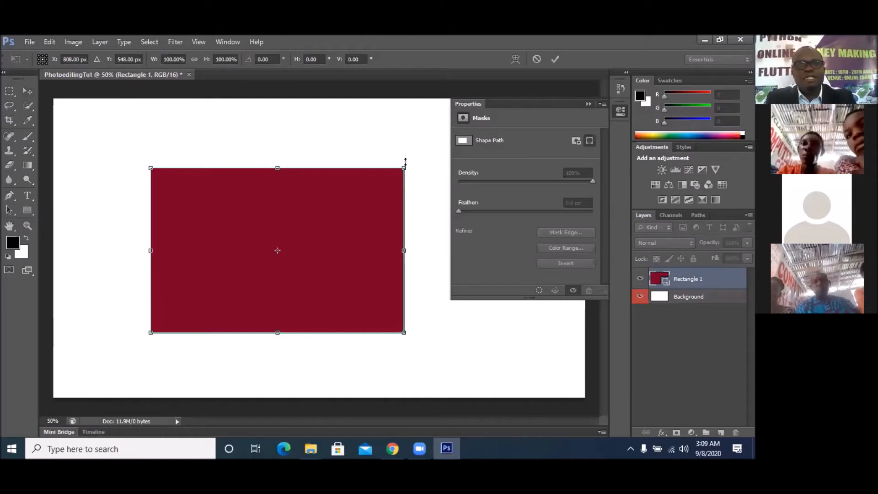
drag(407, 160, 310, 137)
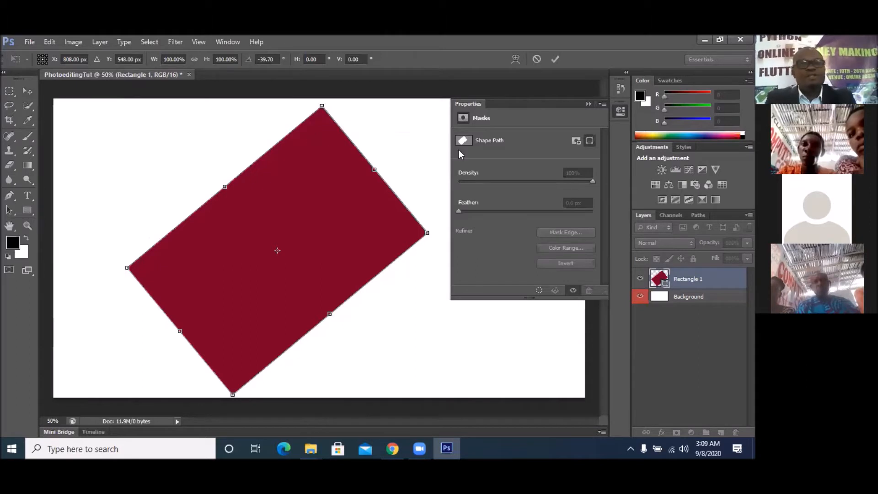
drag(375, 169, 322, 214)
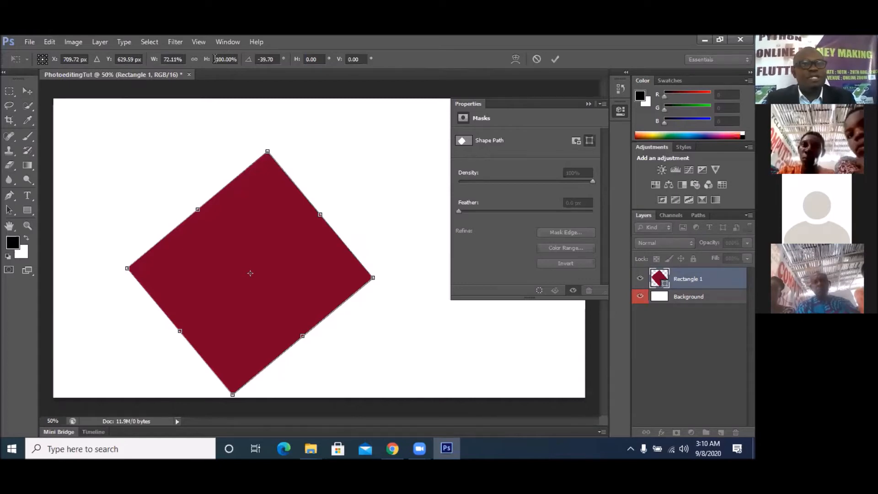
Try vertical scales of 50% and 100% on the rotated rectangle, and cancel the whole transform.
click(235, 59)
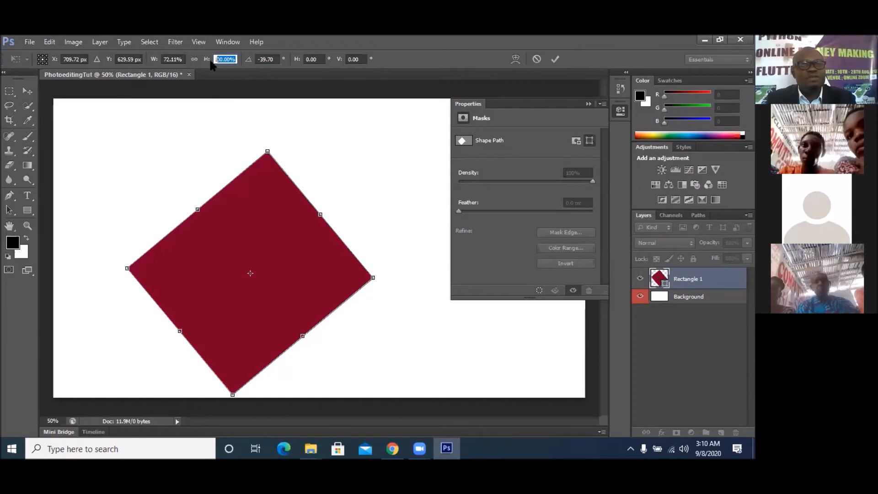
text(50)
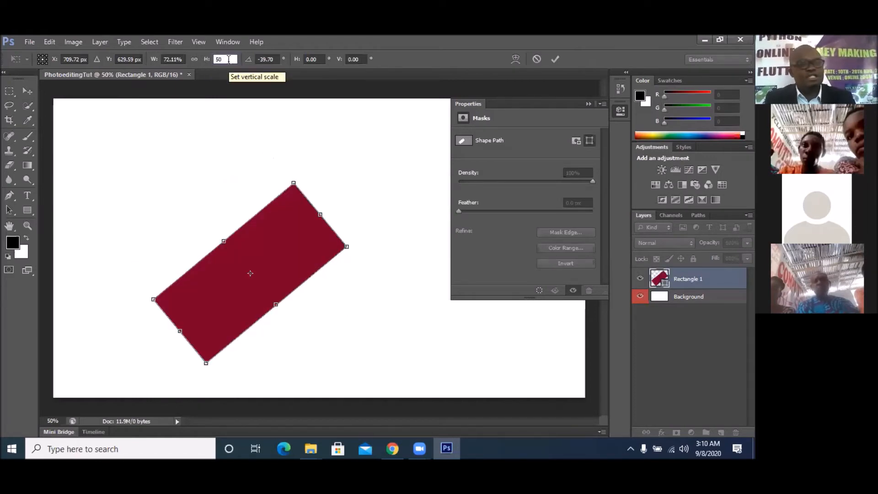
text(100)
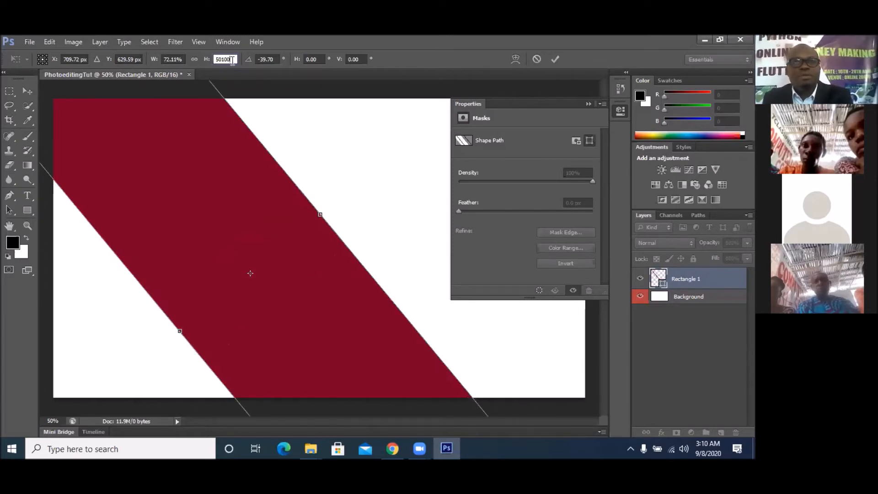
key(BackSpace)
key(BackSpace)
key(BackSpace)
key(BackSpace)
key(BackSpace)
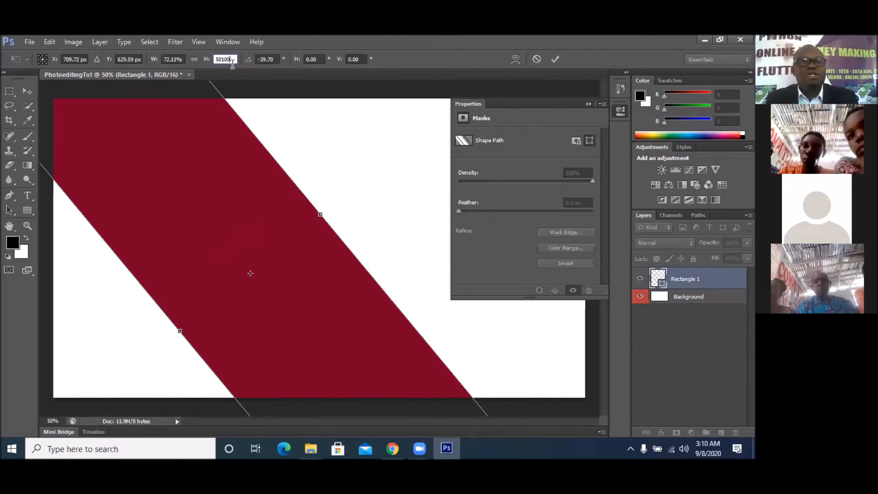
text(100)
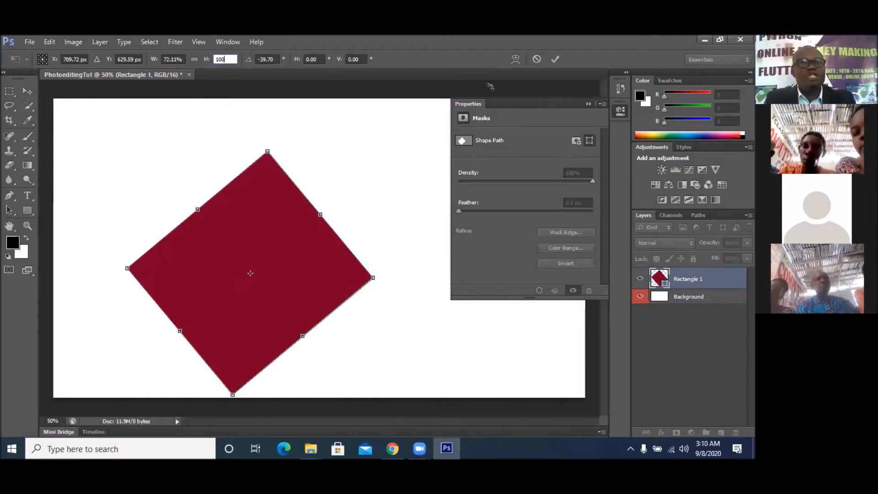
click(536, 59)
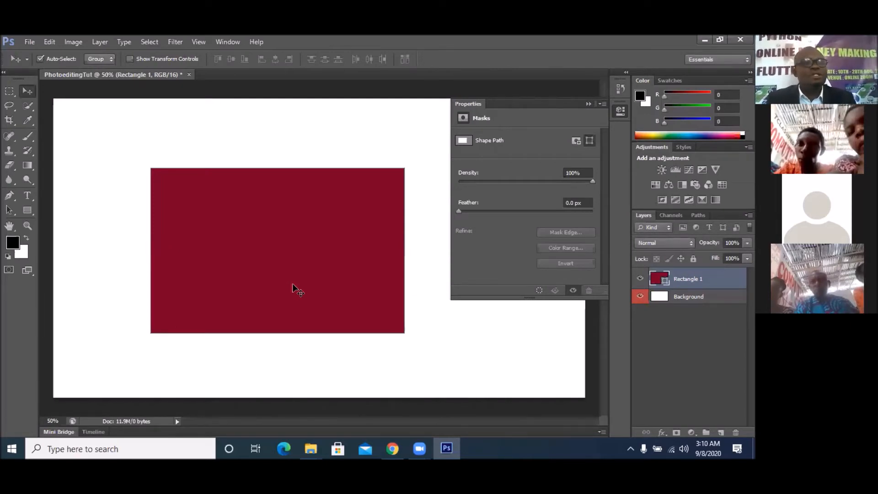
Add the red 36 pt text Tclassified.com on its own layer and move it inside the rectangle's upper part.
click(27, 194)
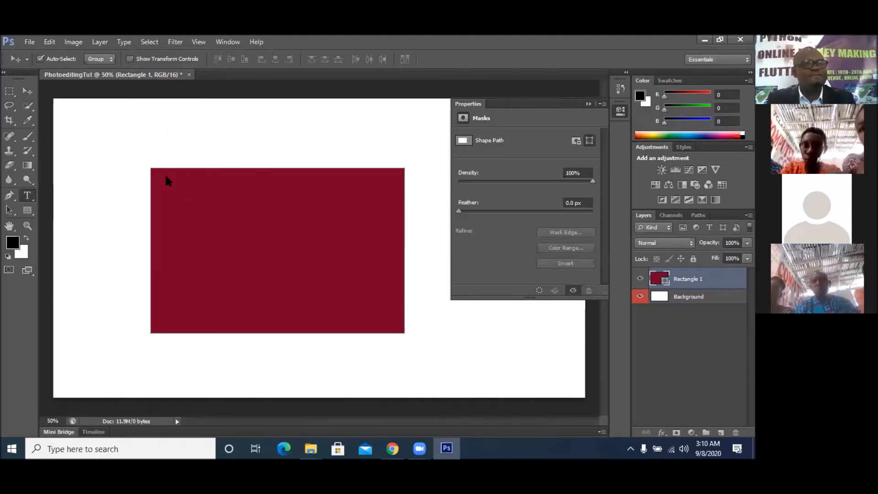
click(29, 196)
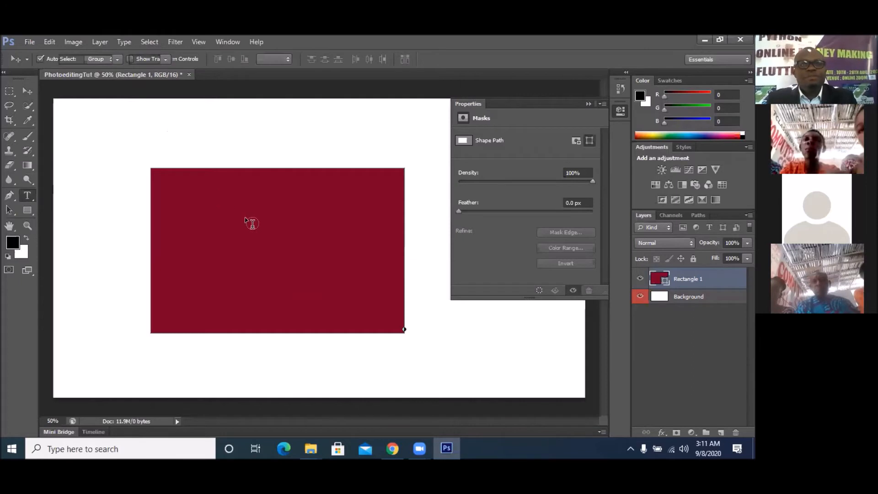
click(199, 191)
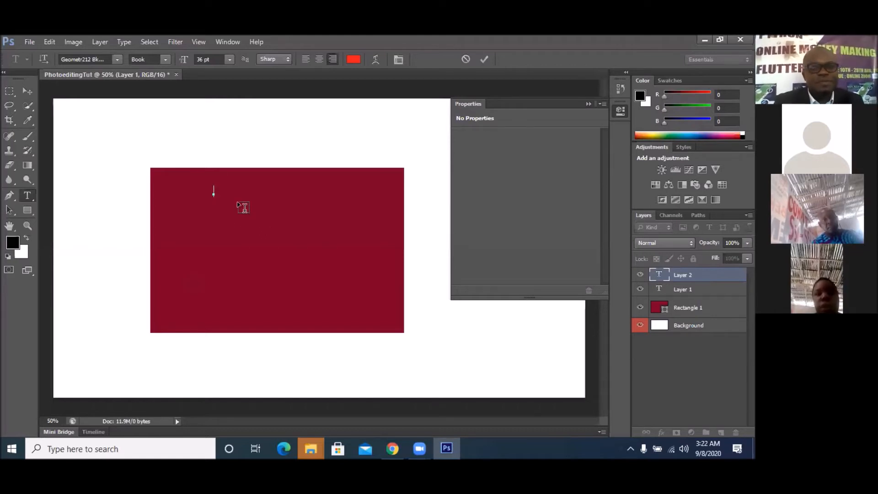
text(ola)
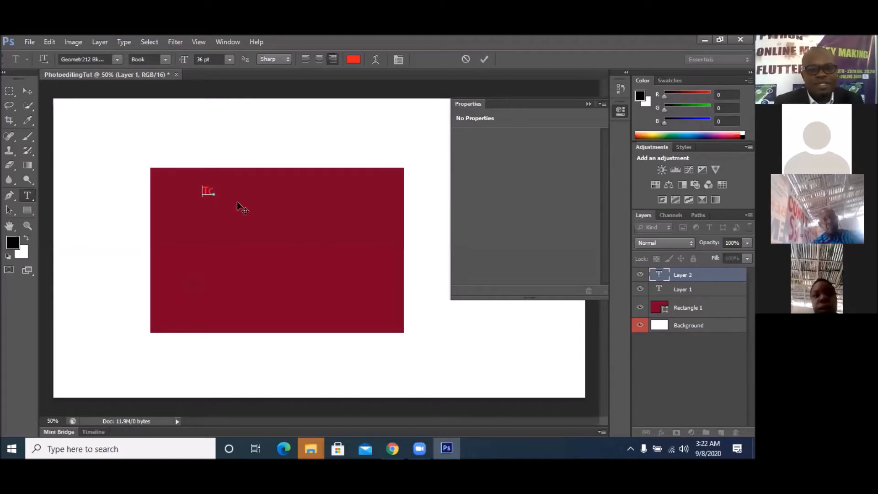
text(s)
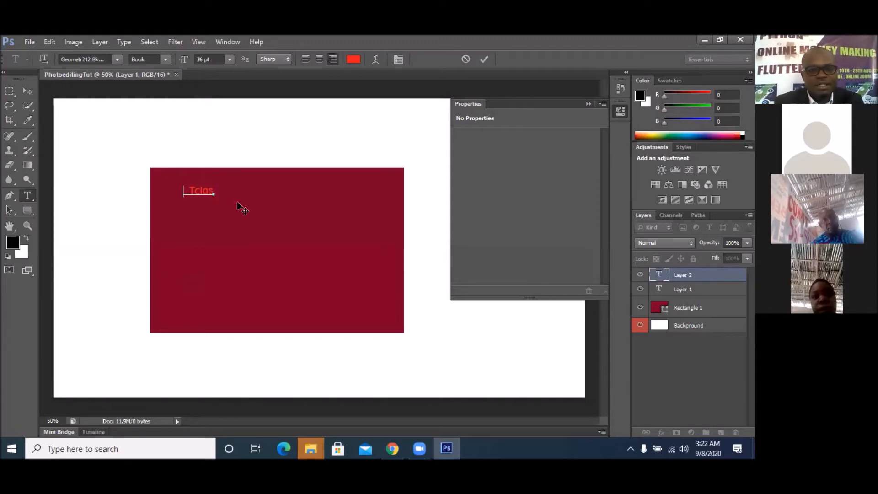
text(sified)
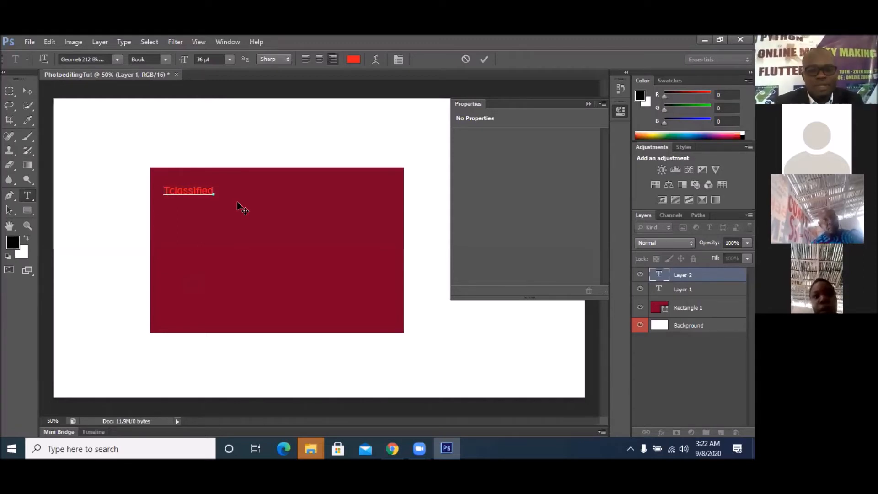
text(.com)
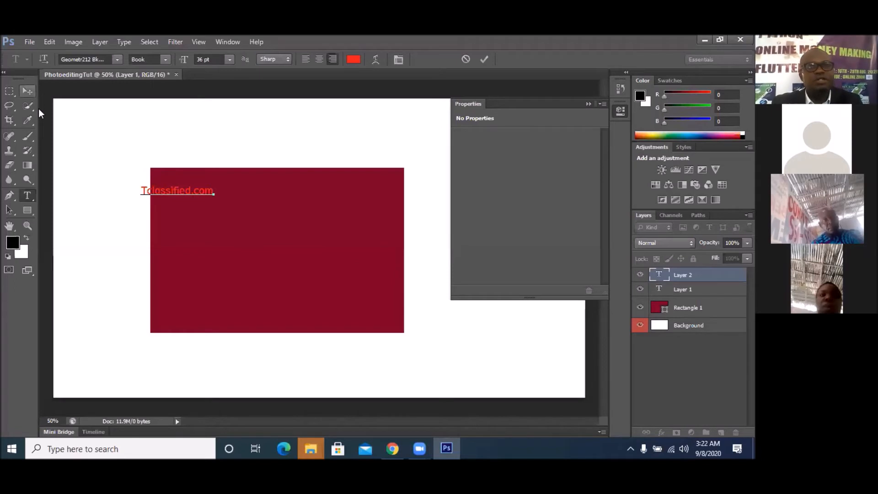
drag(216, 196, 324, 193)
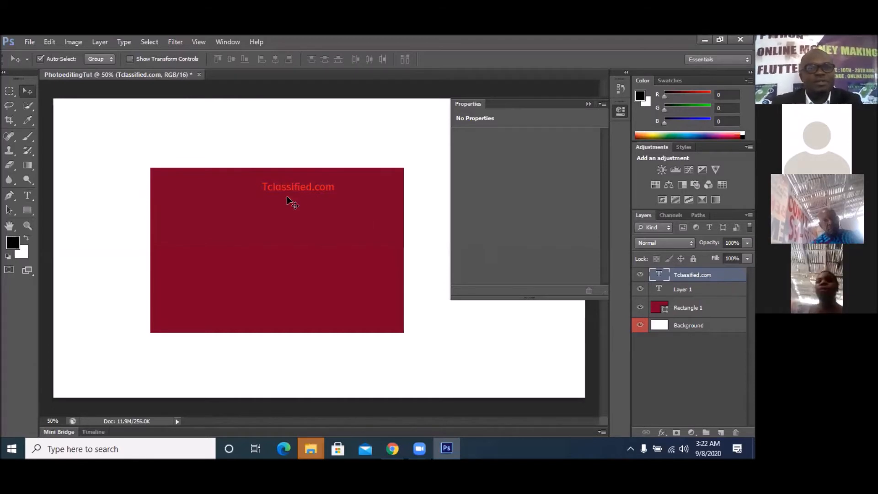
Select the layers one by one, and shift the Tclassified.com text right and the dark red rectangle left.
click(686, 290)
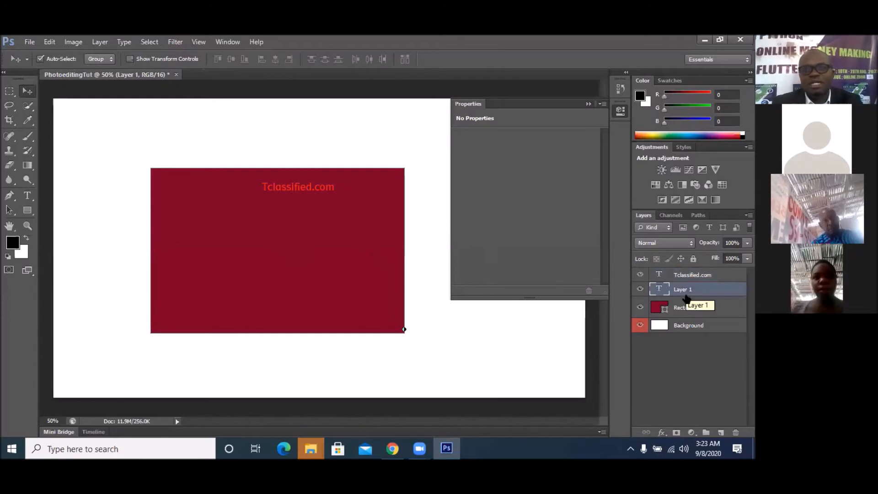
click(686, 308)
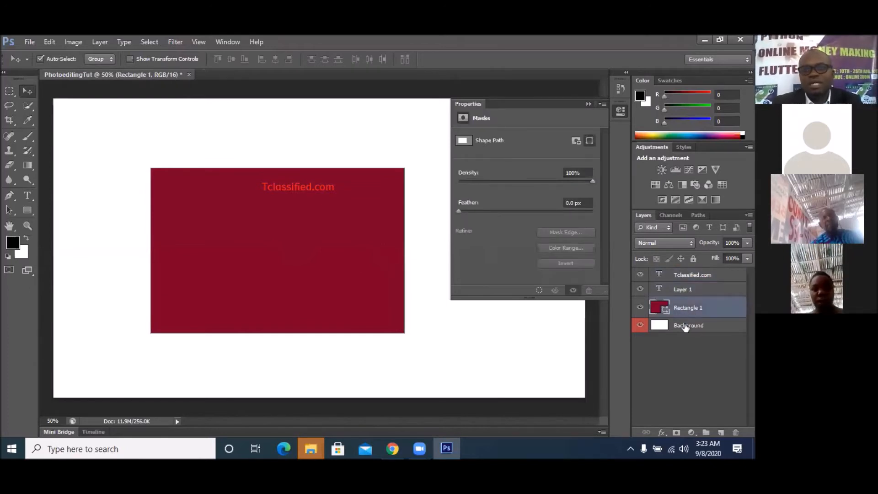
click(685, 327)
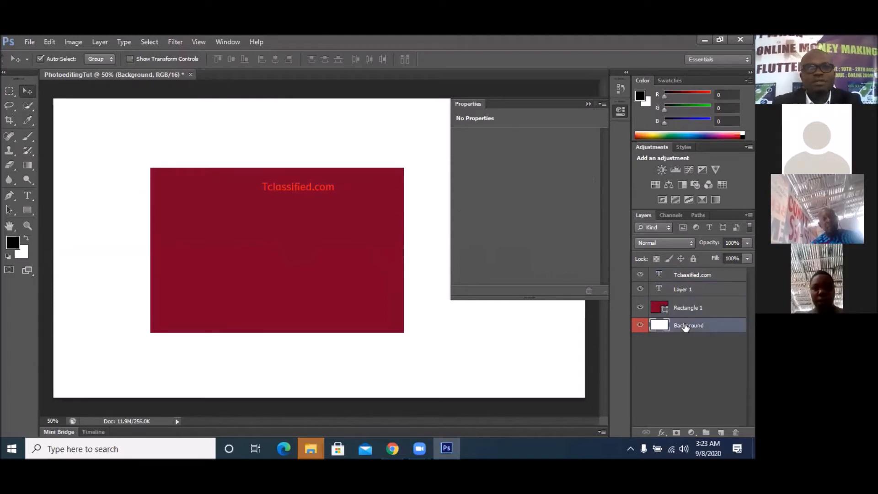
click(690, 275)
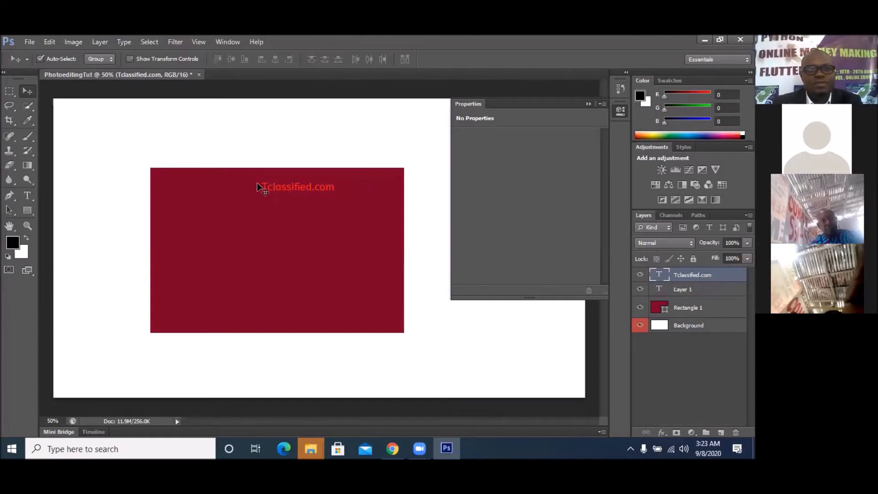
drag(265, 191, 290, 194)
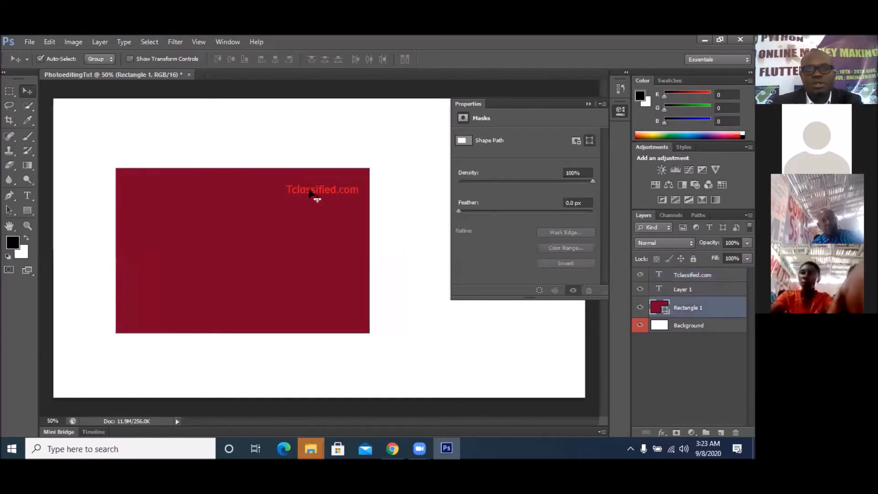
Set the Tclassified.com text, except its final letter m, in the GothicE font.
click(322, 195)
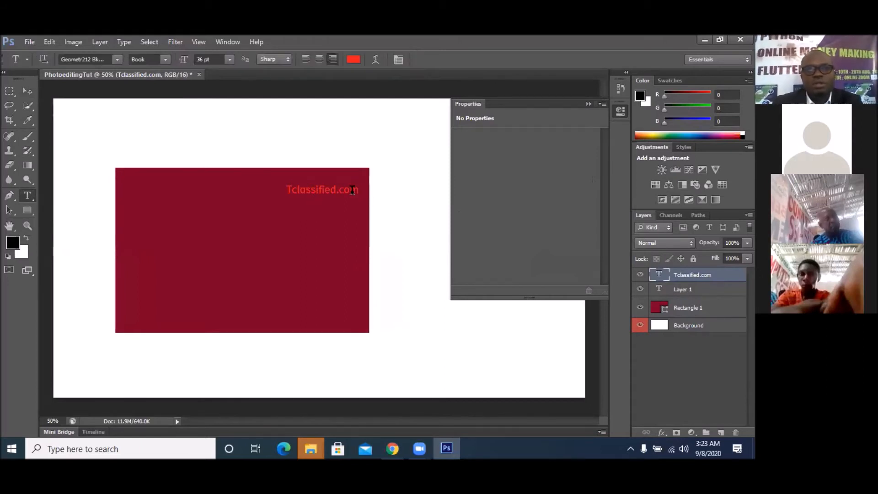
drag(350, 189, 285, 189)
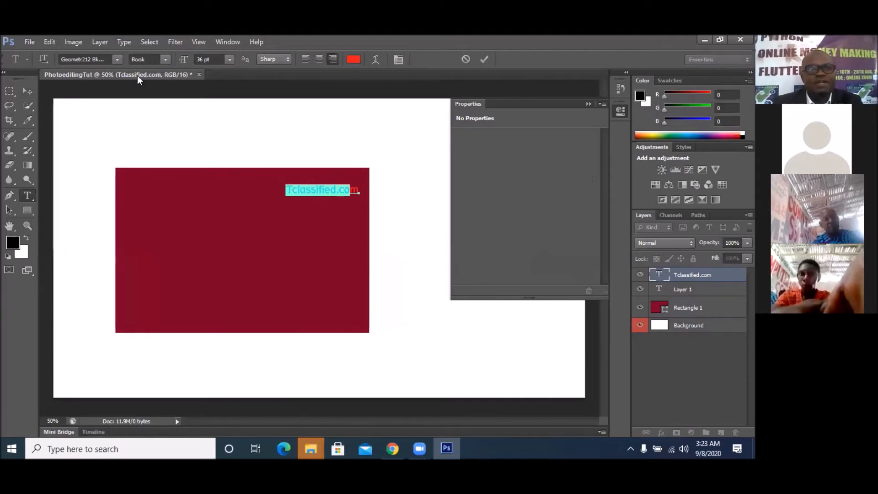
click(117, 59)
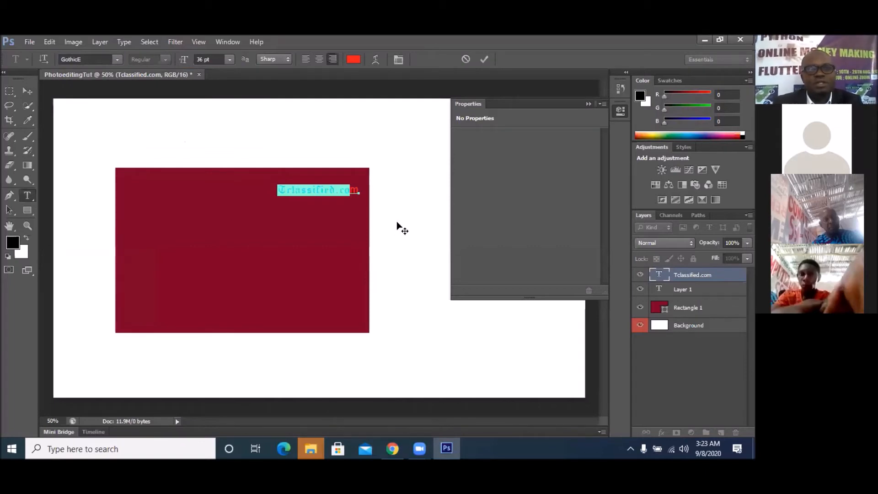
Change the font of the final letter m in Tclassified.com to Giddyup Std.
click(351, 192)
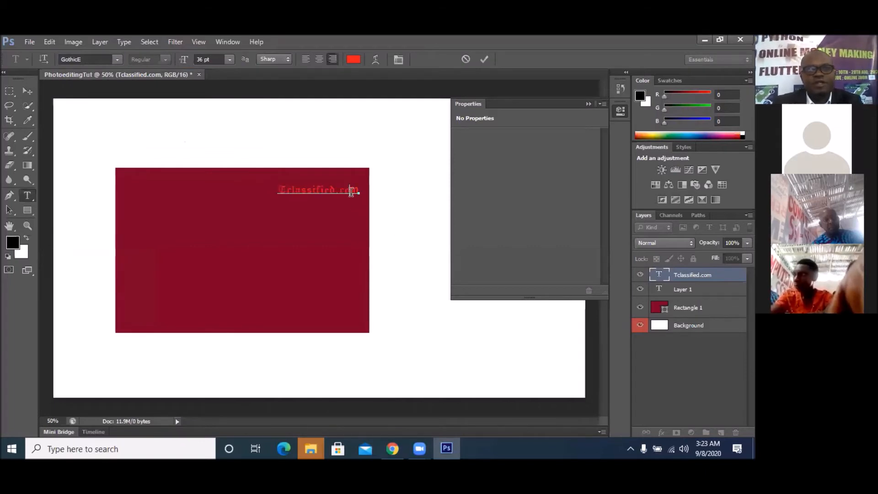
drag(350, 191, 360, 191)
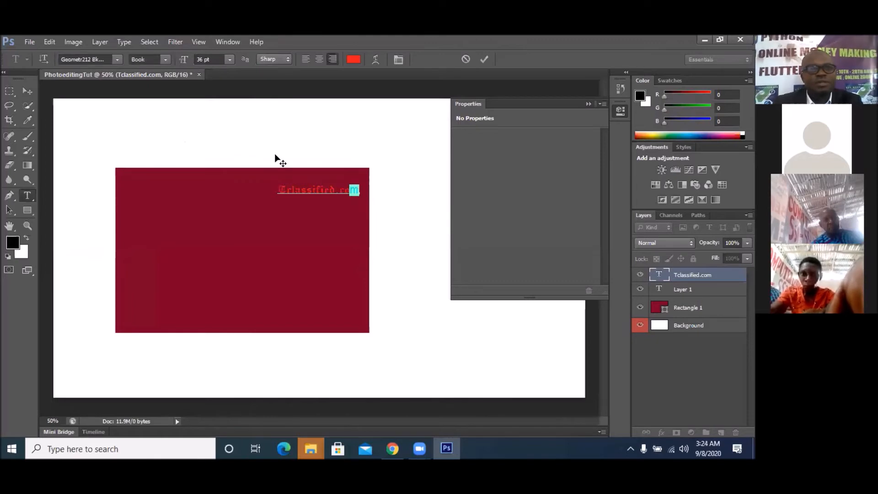
click(117, 60)
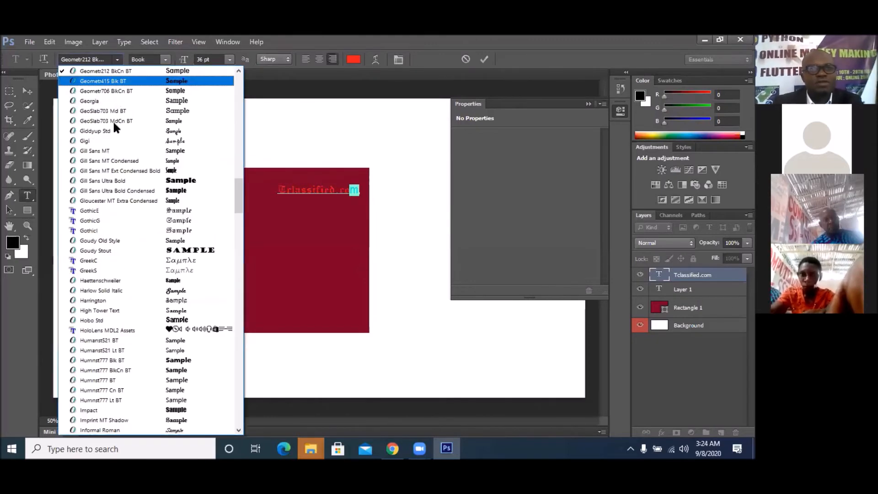
click(113, 131)
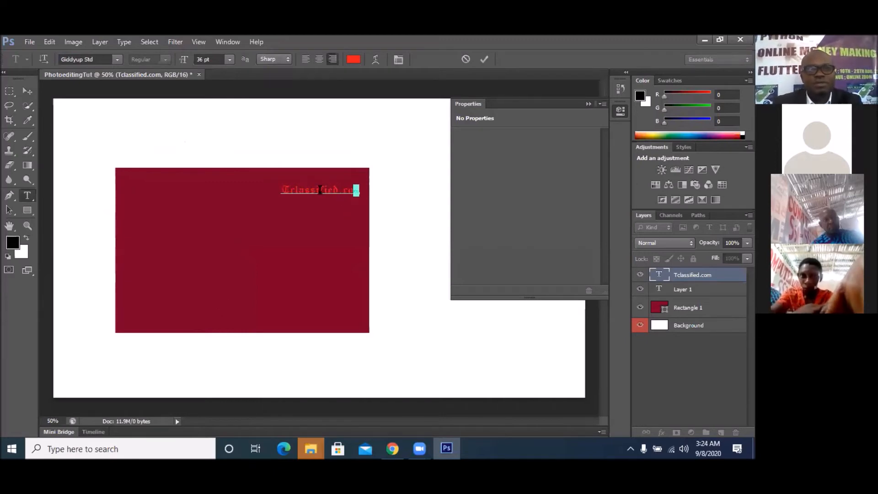
Recolour the whole Tclassified.com text very pale pink, about RGB 243, 232, 232.
drag(282, 189, 361, 188)
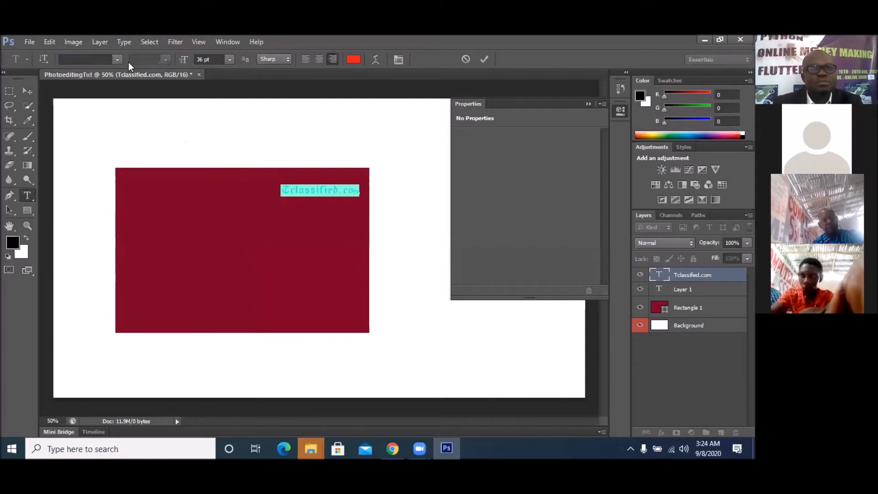
click(353, 58)
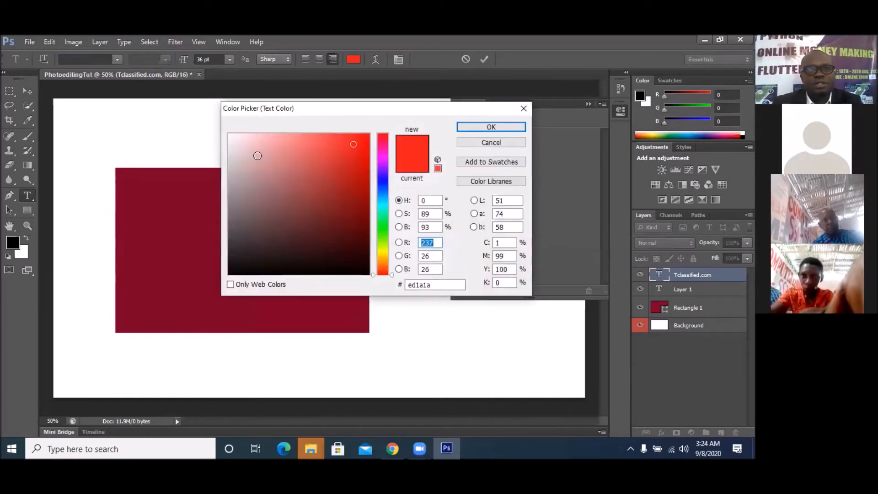
click(257, 156)
click(245, 142)
click(235, 140)
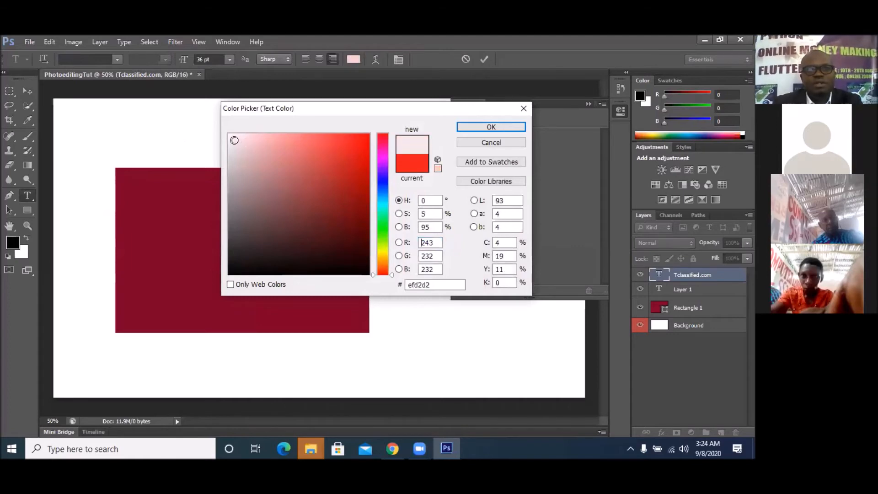
click(494, 127)
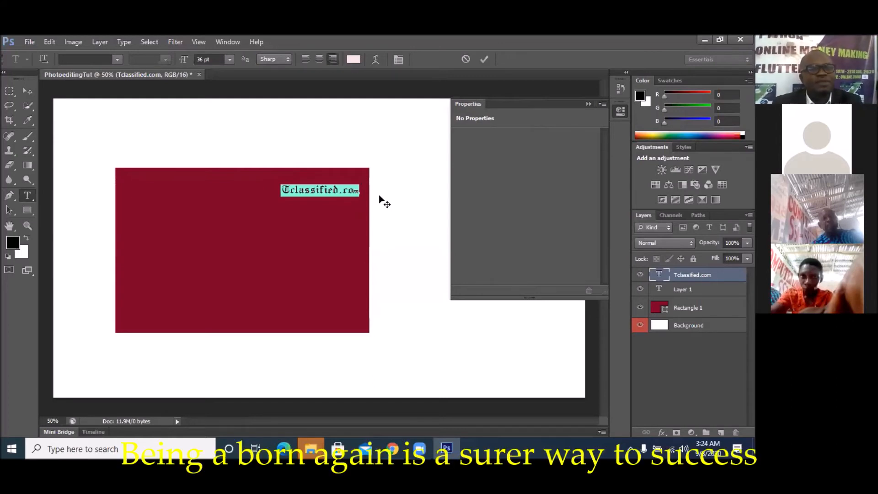
Finish the text edit, and select the Layer 1, Rectangle 1 and Tclassified.com layers in turn.
click(684, 293)
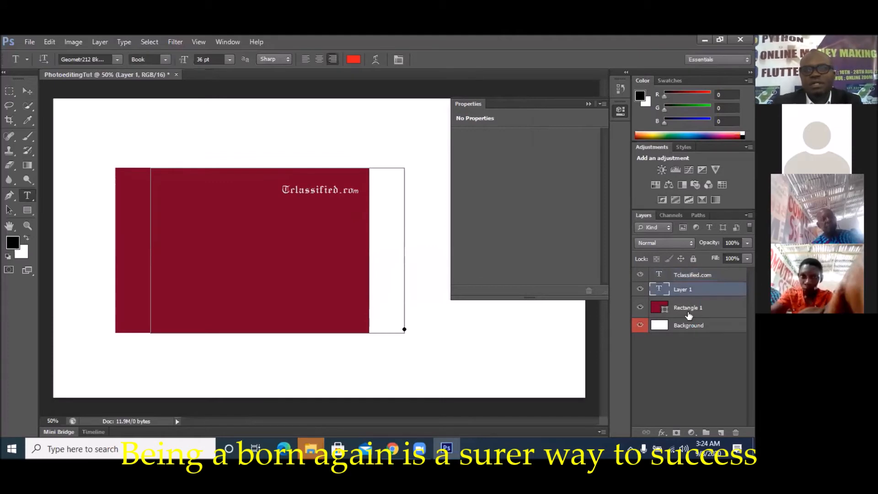
click(688, 311)
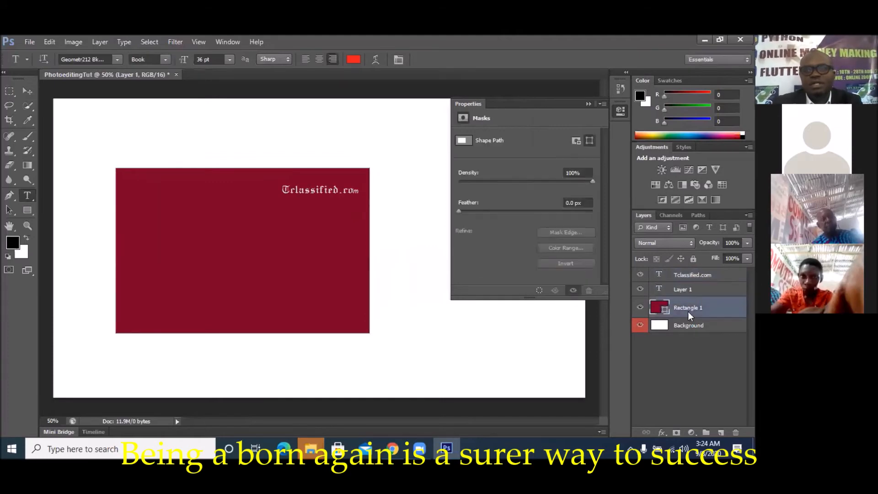
click(690, 278)
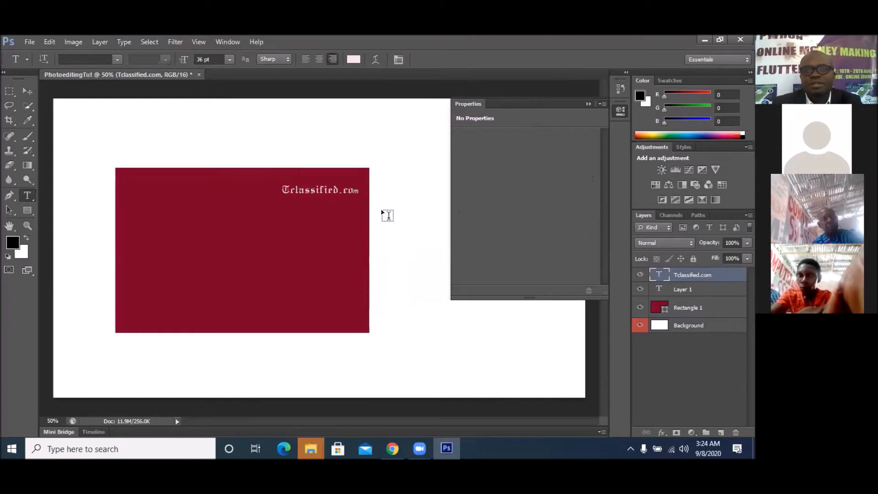
click(319, 191)
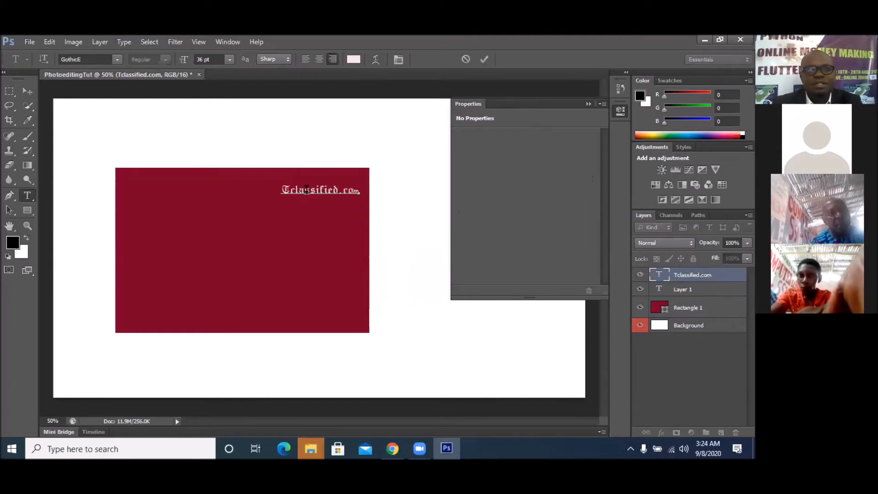
click(684, 280)
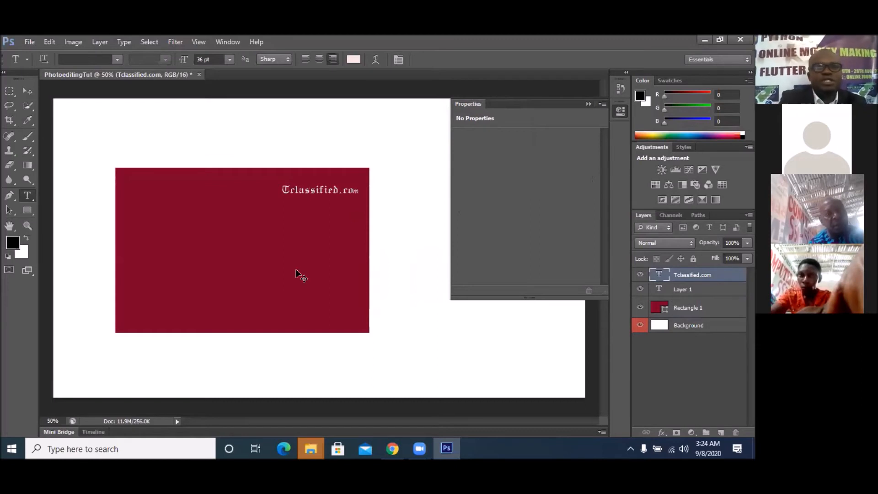
Enlarge the Tclassified.com text with Free Transform to about 227% width and 333% height, reaching the rectangle's right edge.
key(ctrl+t)
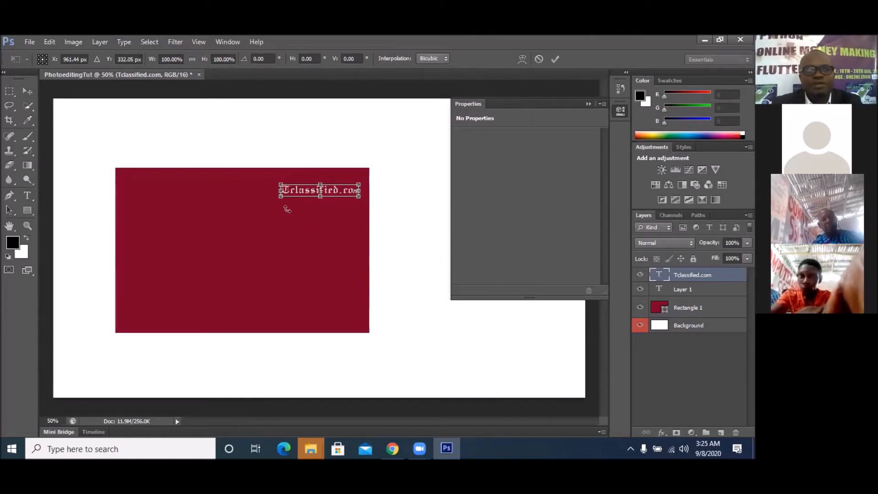
drag(279, 200, 213, 209)
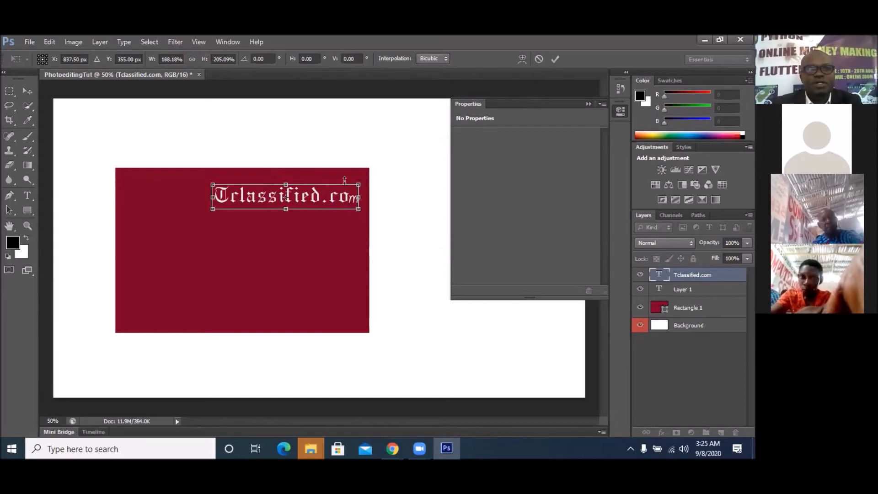
drag(212, 184, 199, 175)
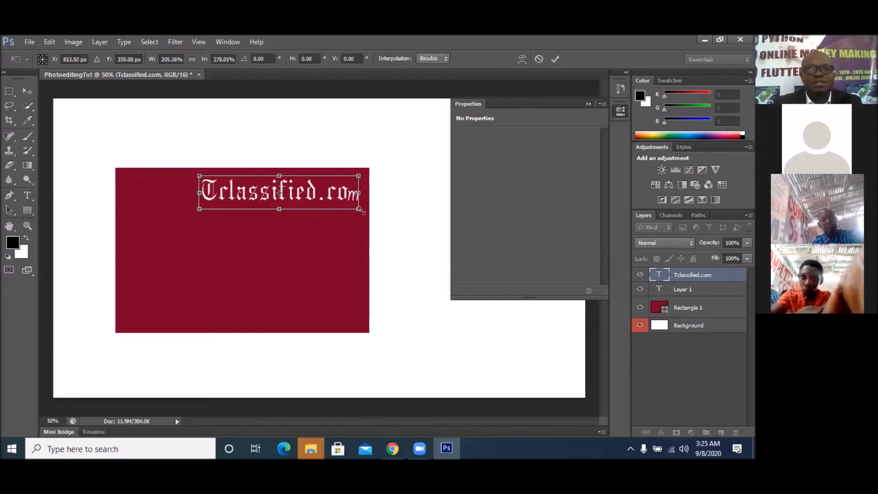
drag(362, 211, 369, 216)
drag(199, 176, 191, 176)
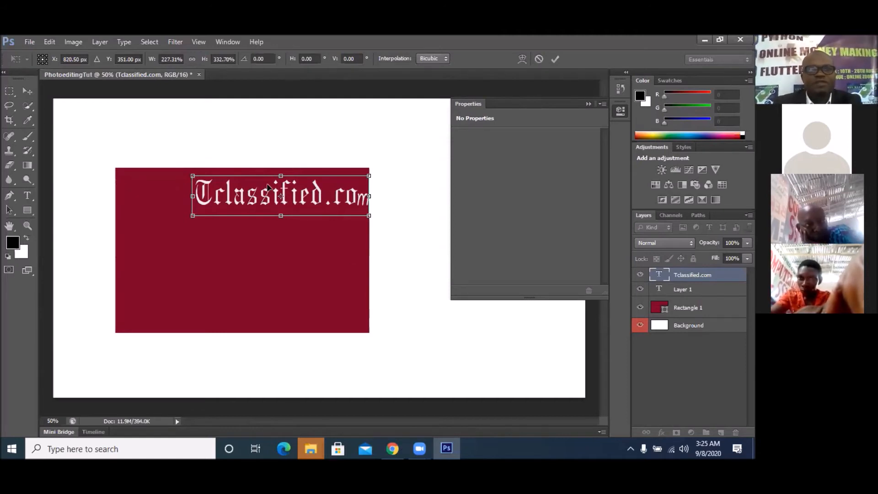
click(555, 59)
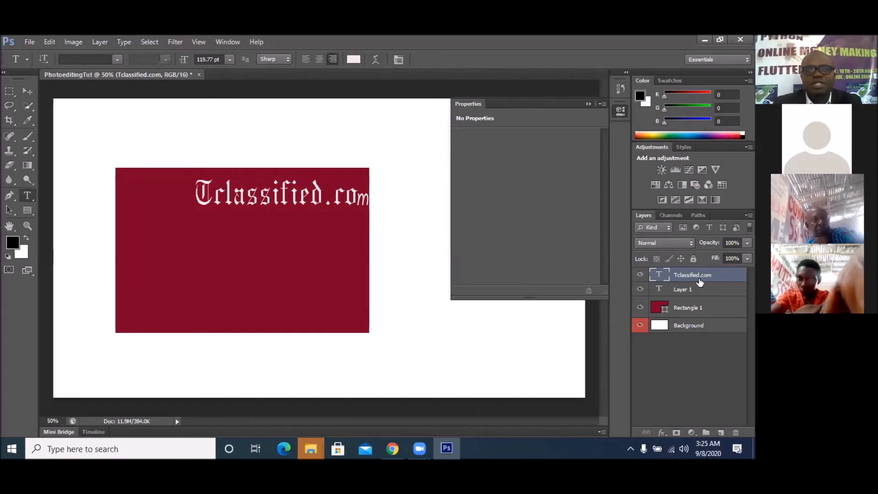
Add a Drop Shadow effect to the Tclassified.com layer through its blending options and show the shadow settings.
click(662, 434)
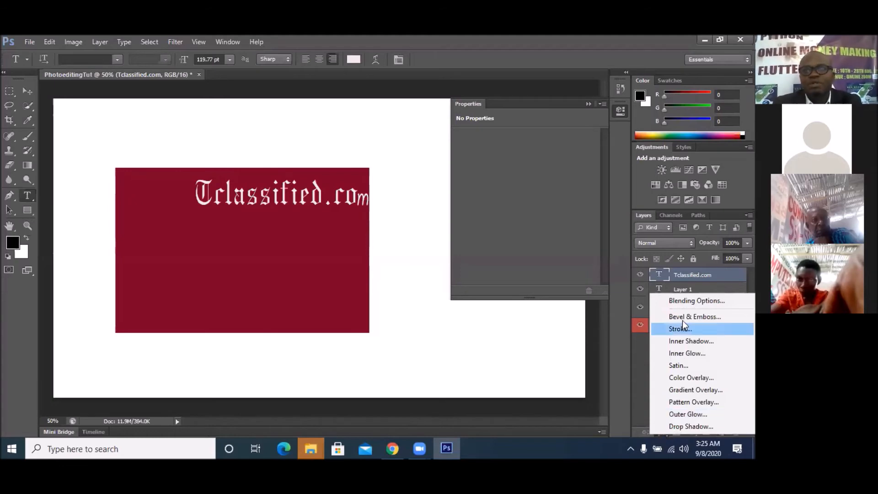
click(688, 303)
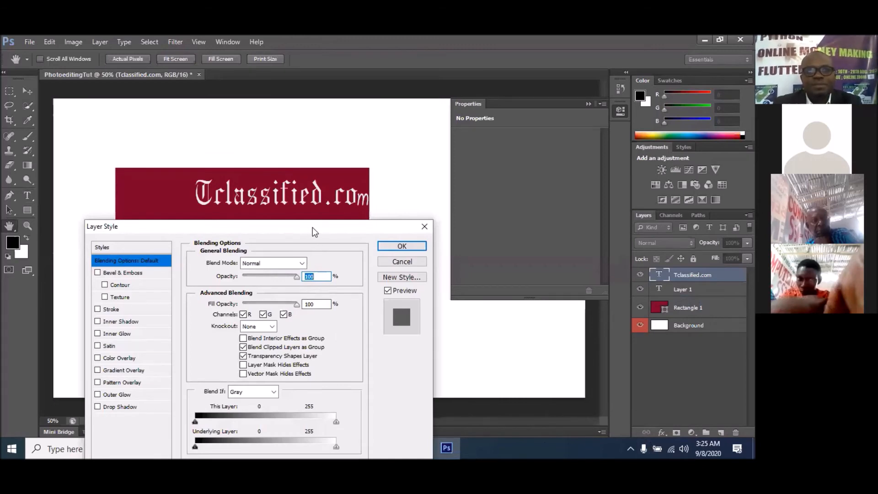
drag(312, 226, 497, 185)
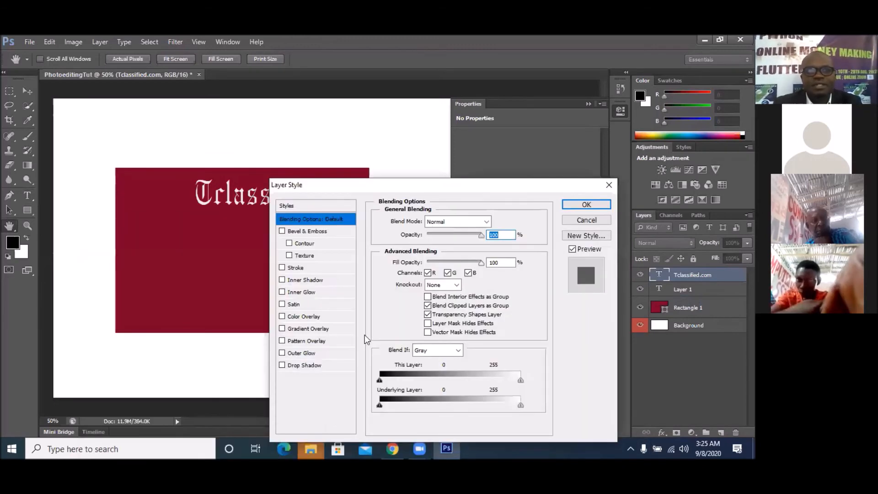
click(283, 368)
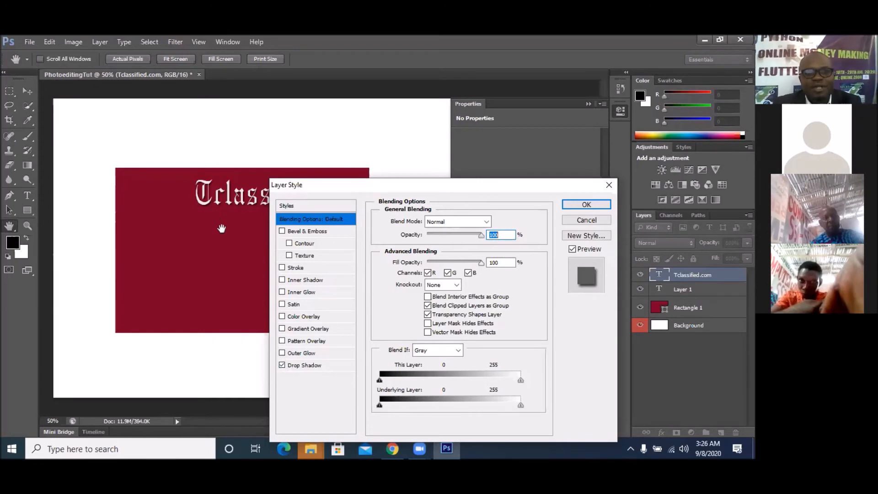
click(305, 367)
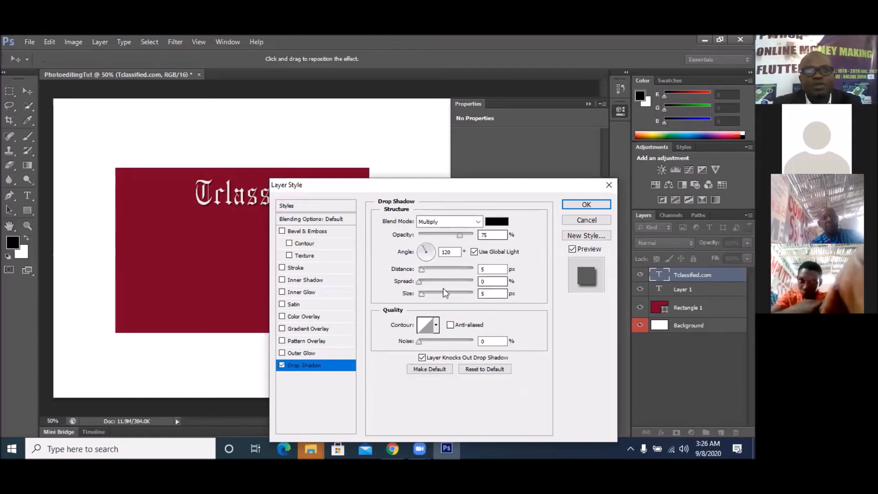
Try several drop shadow sizes and spreads, ending with a size of 166 px and a spread of 14%.
click(432, 294)
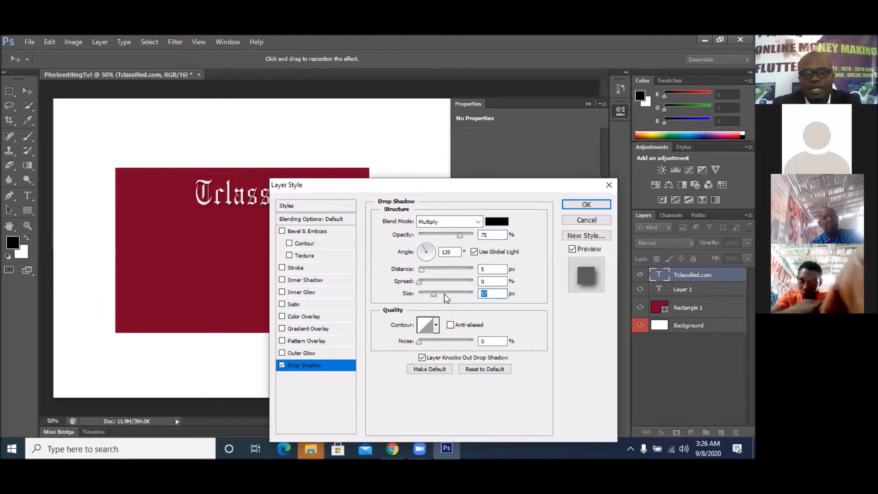
drag(443, 294, 462, 294)
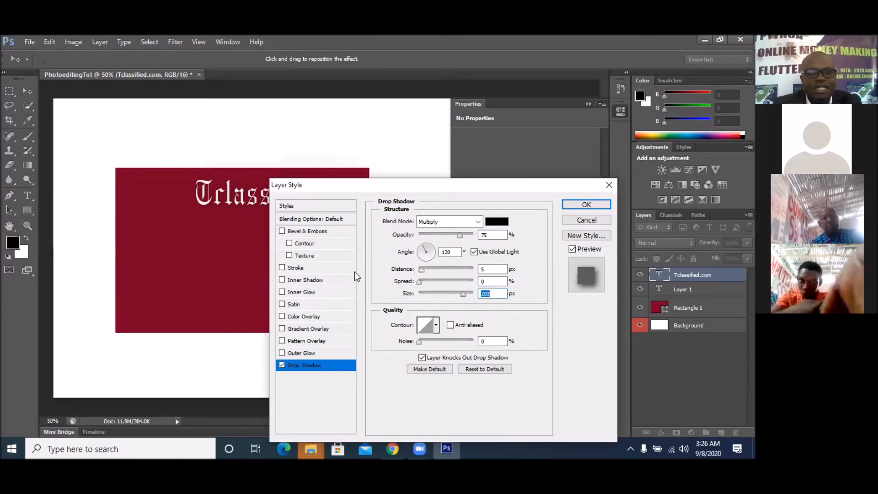
click(440, 281)
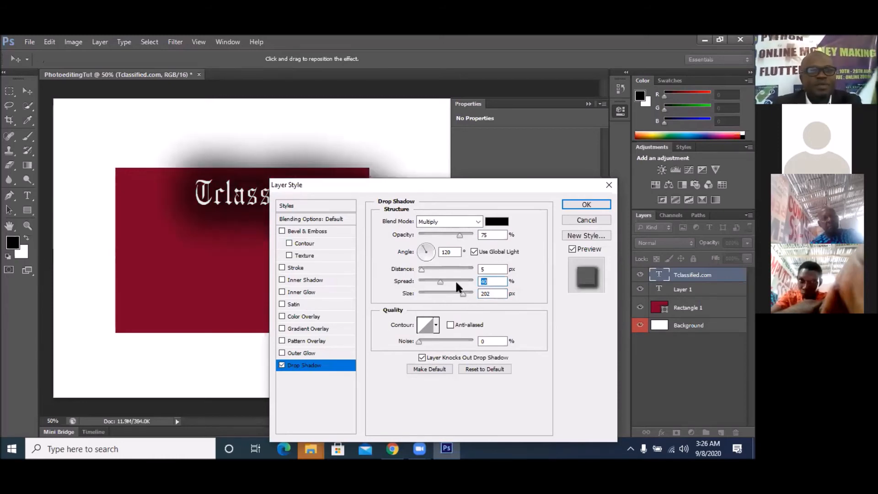
click(431, 281)
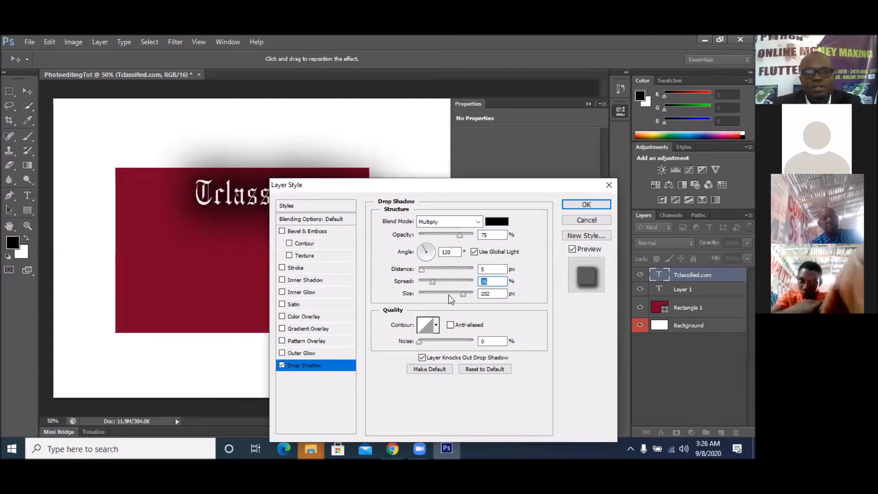
click(448, 294)
drag(448, 295, 437, 295)
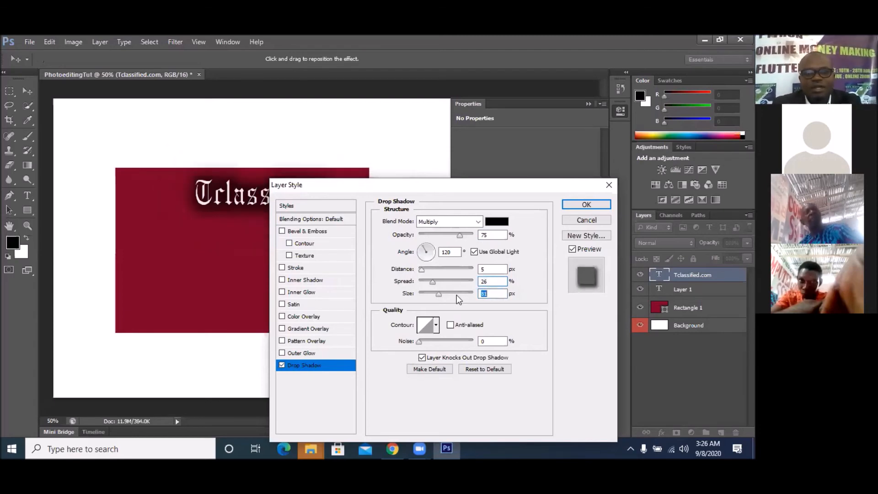
click(456, 295)
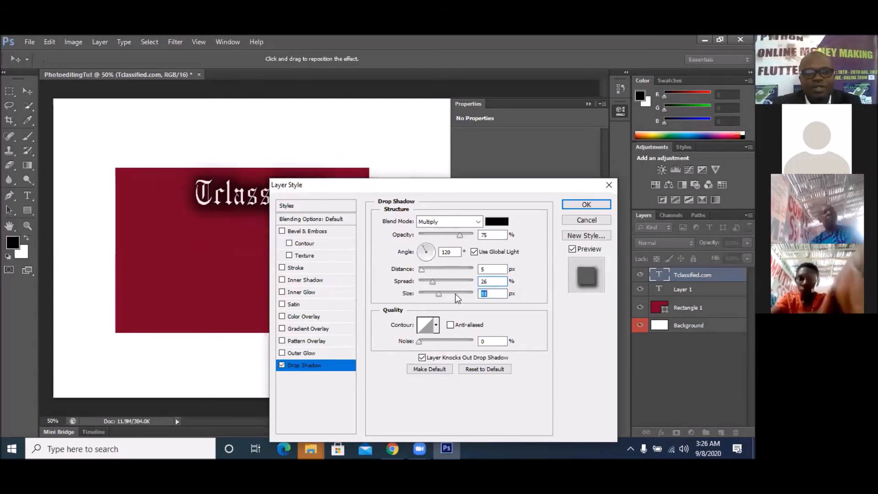
click(428, 282)
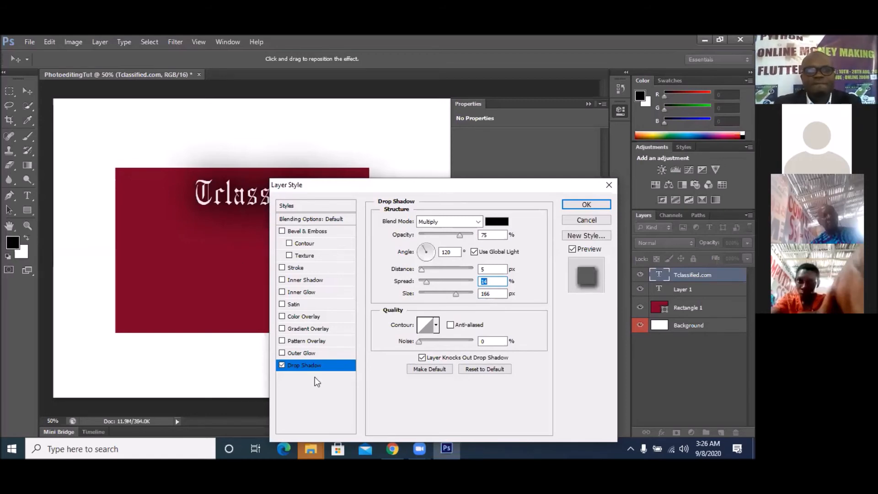
Enable the Stroke effect on the Tclassified.com layer and change its drop shadow colour to yellow (#e0e812).
click(282, 267)
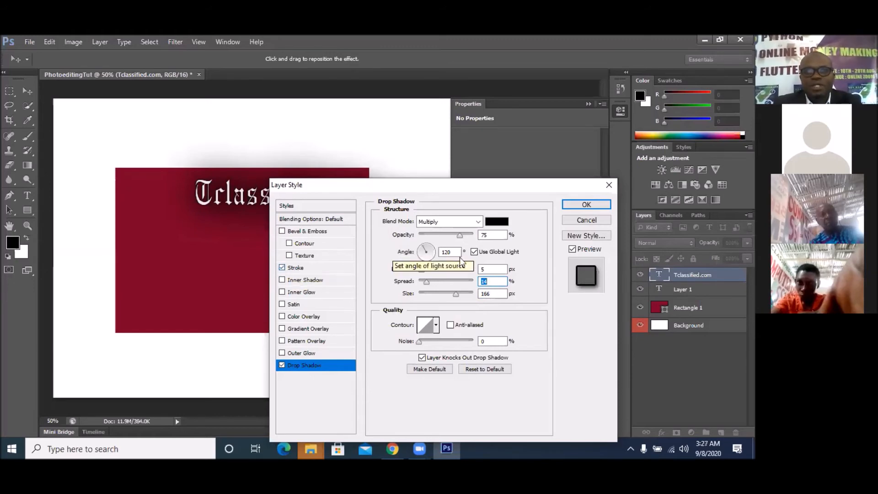
click(501, 225)
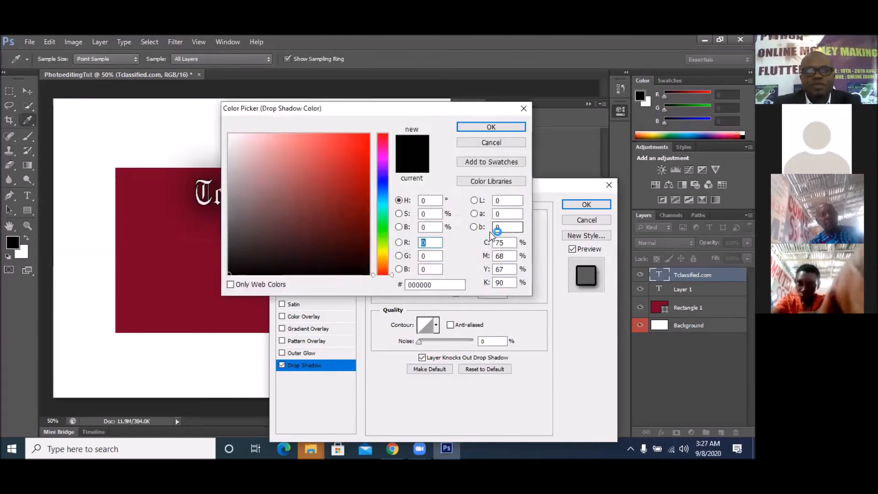
click(382, 250)
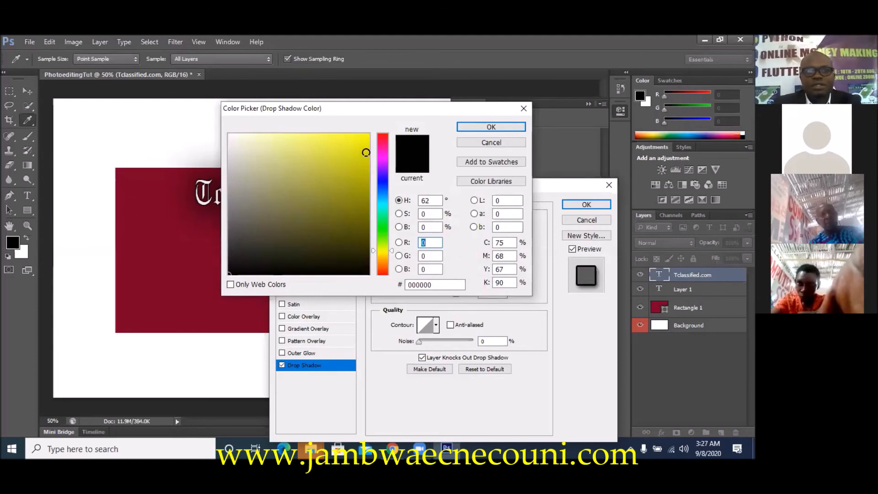
click(358, 145)
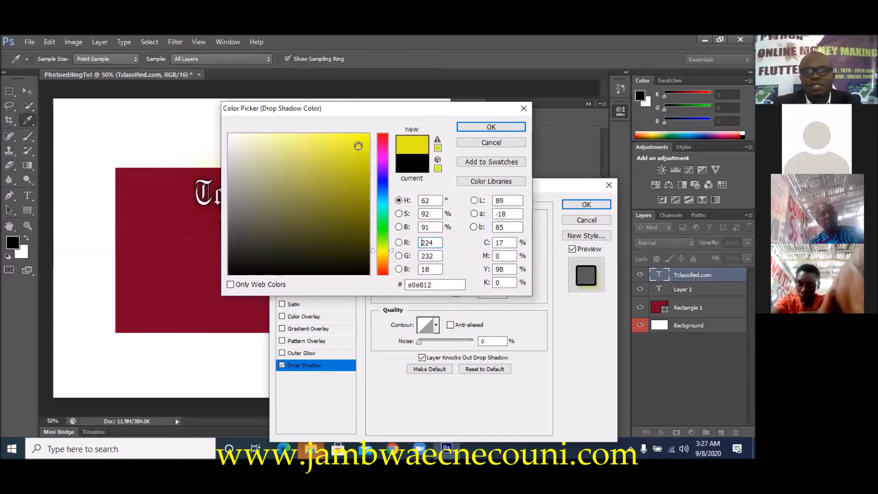
click(488, 128)
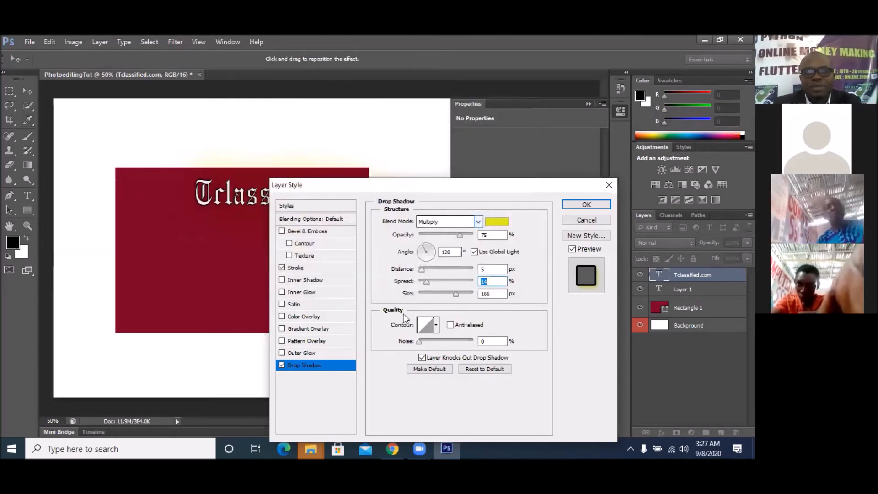
Change the Tclassified.com text's stroke colour to a bright yellow with a hue of 62°.
click(300, 266)
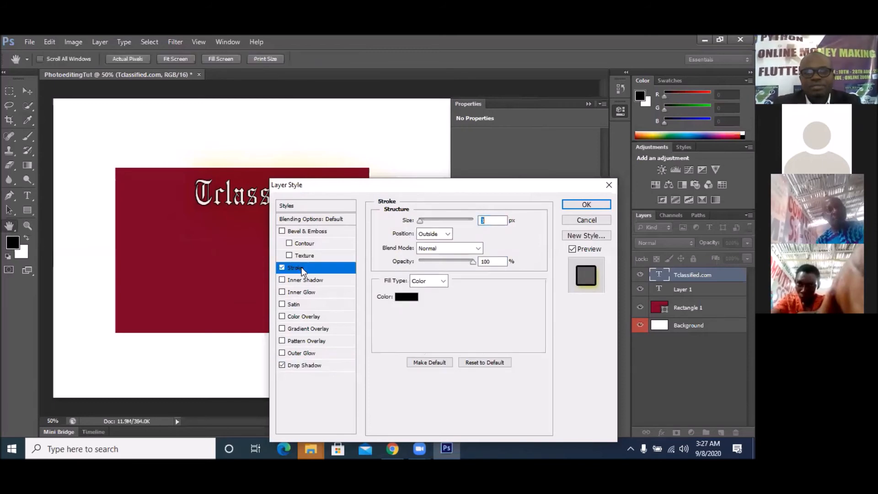
click(408, 297)
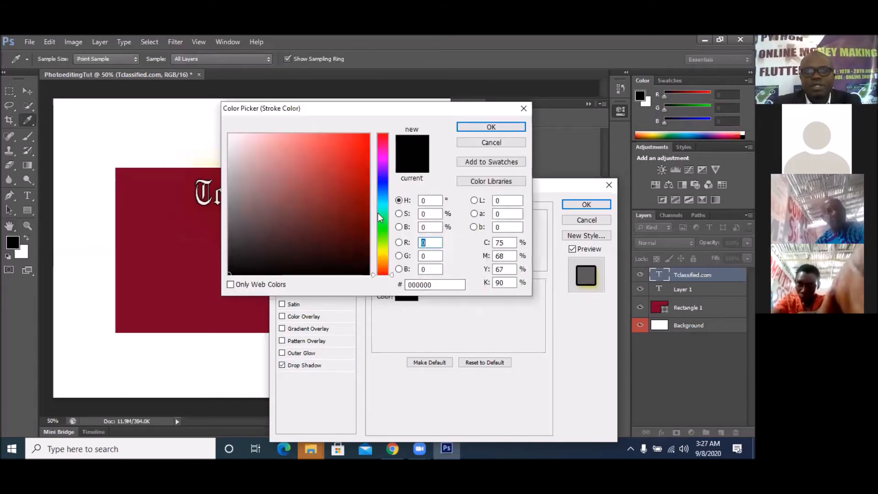
click(381, 250)
click(358, 143)
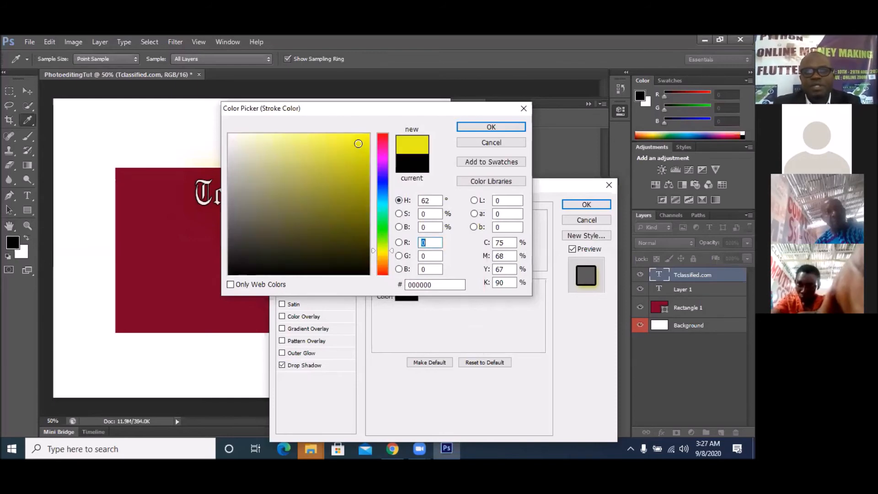
click(490, 127)
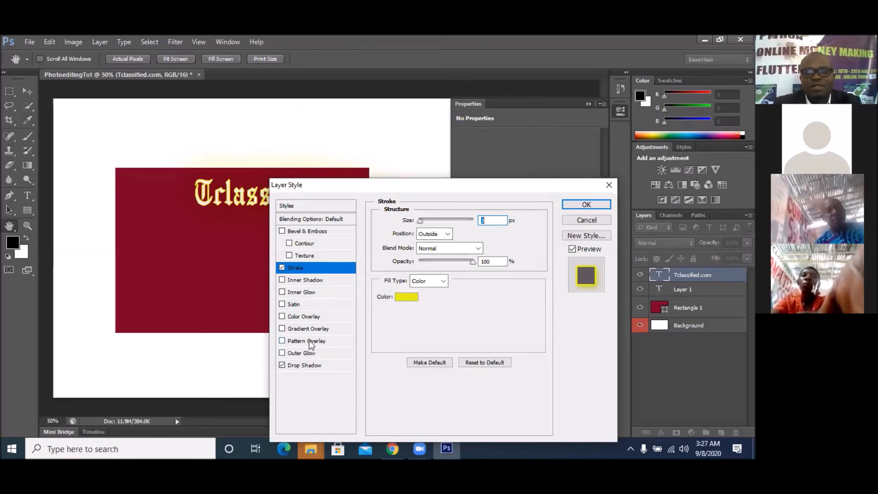
Add a Pattern Overlay to the Tclassified.com text using the third, grey textured pattern.
click(282, 341)
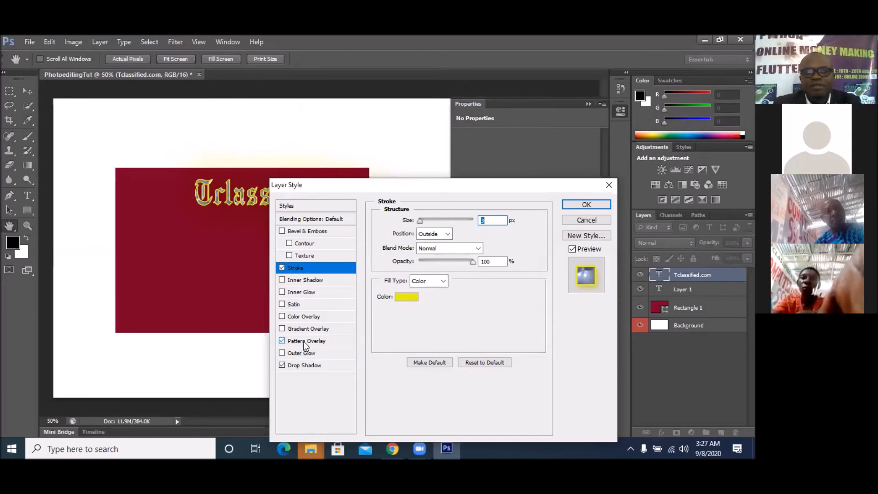
click(304, 341)
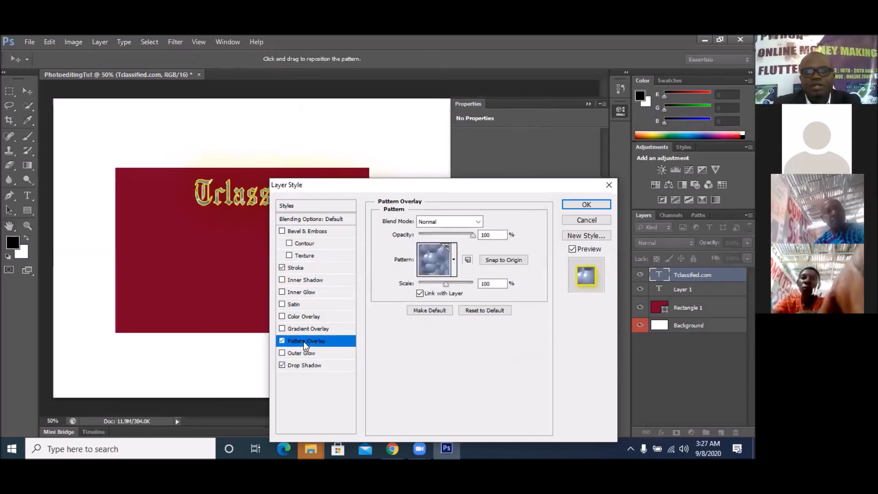
click(453, 259)
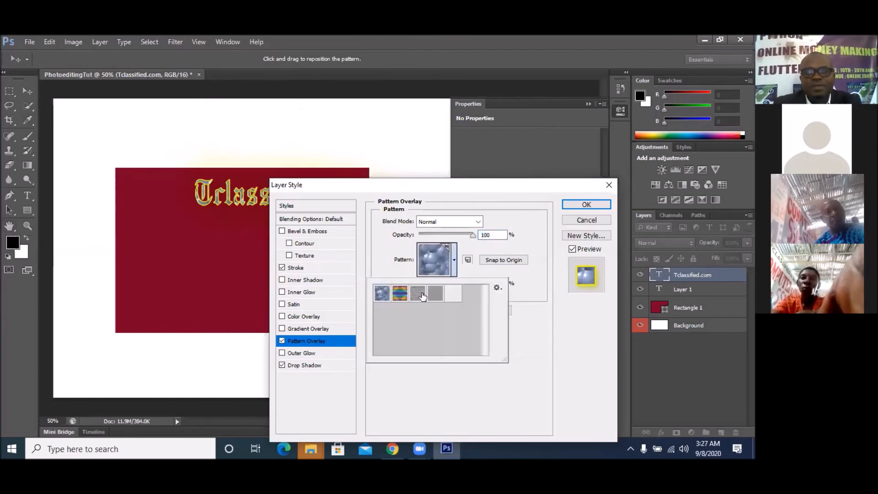
click(421, 295)
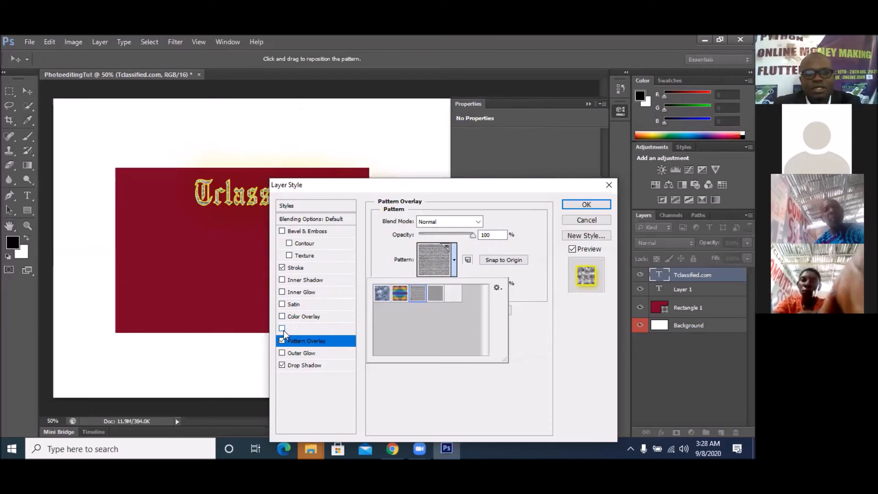
Add an Outer Glow to the Tclassified.com text with 7% spread and 21 px size, and apply the layer style.
click(285, 355)
click(286, 354)
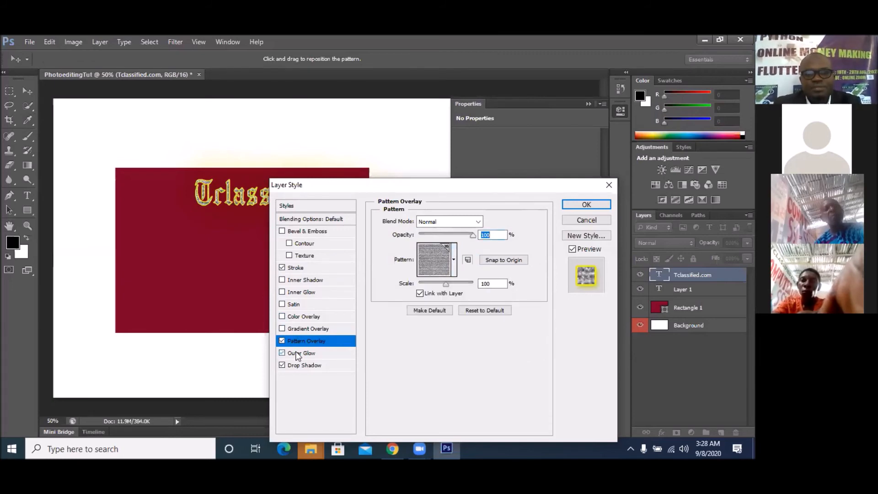
click(298, 354)
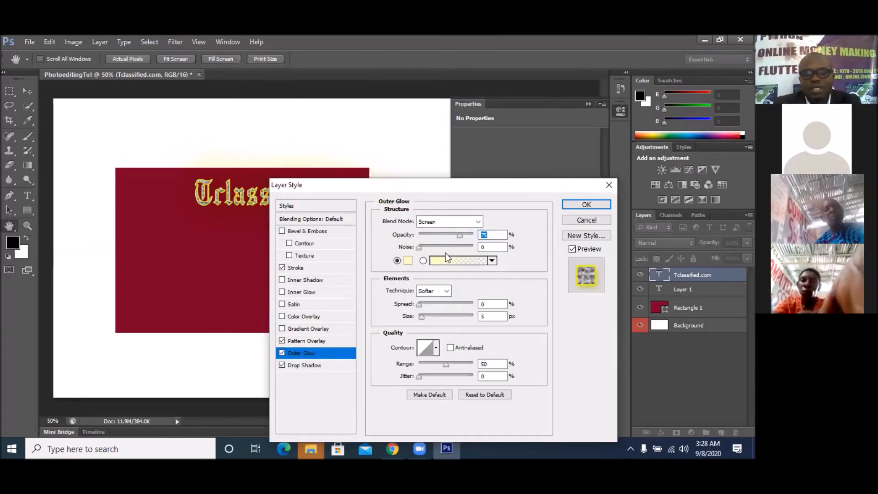
click(444, 303)
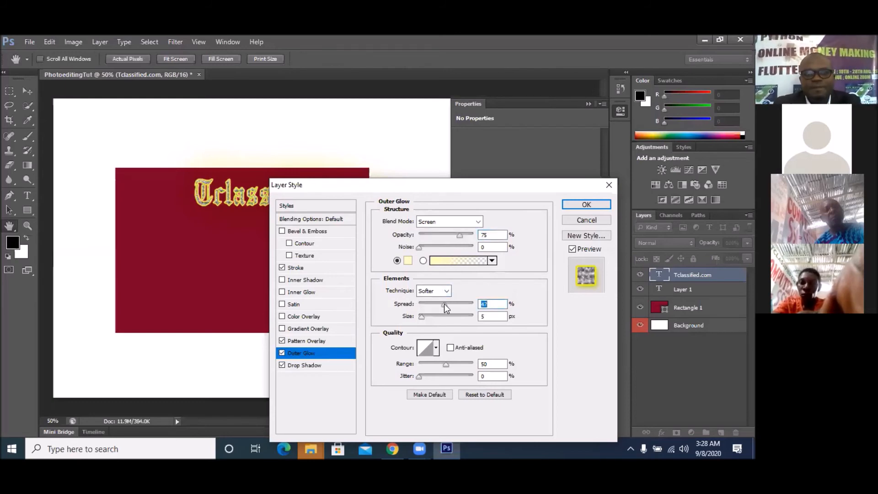
click(426, 304)
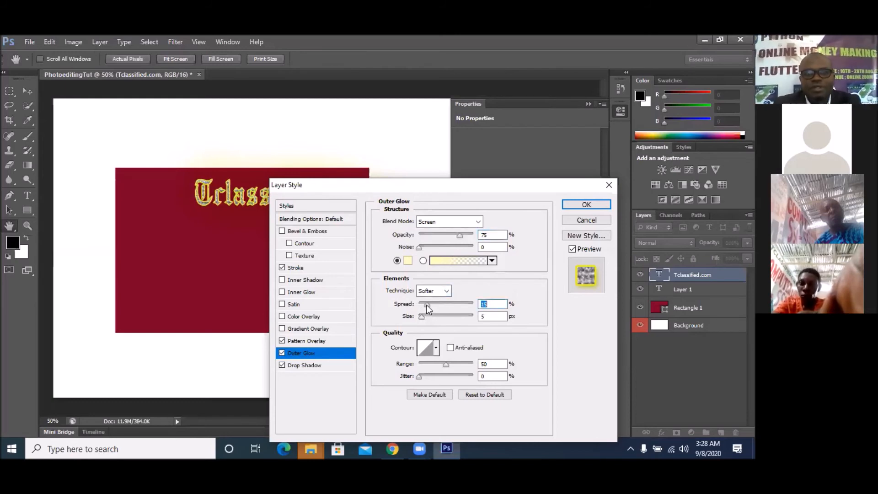
click(421, 305)
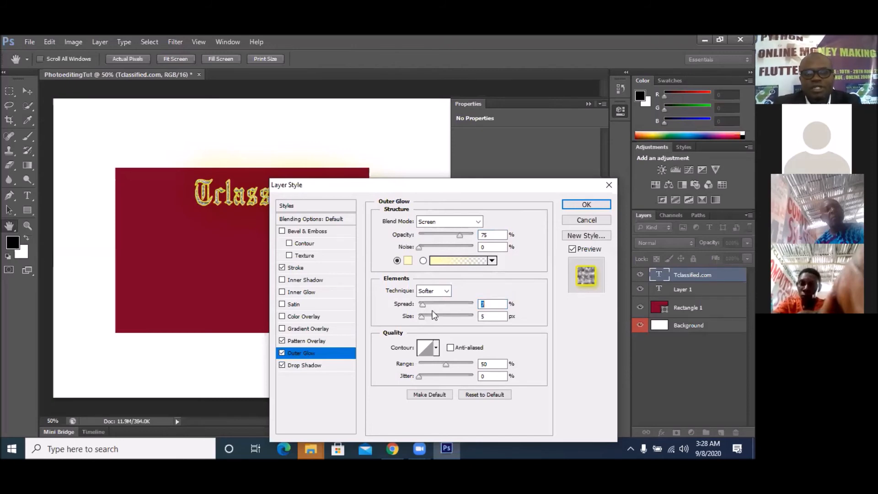
click(432, 315)
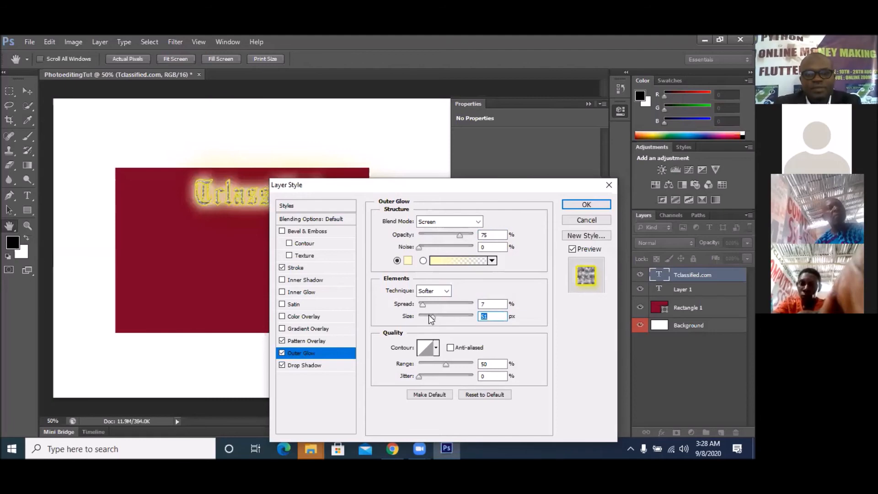
click(429, 316)
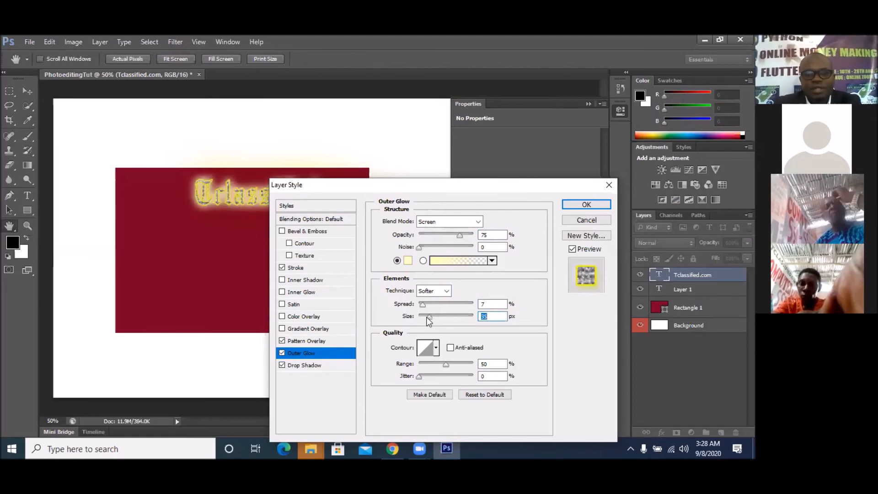
click(426, 315)
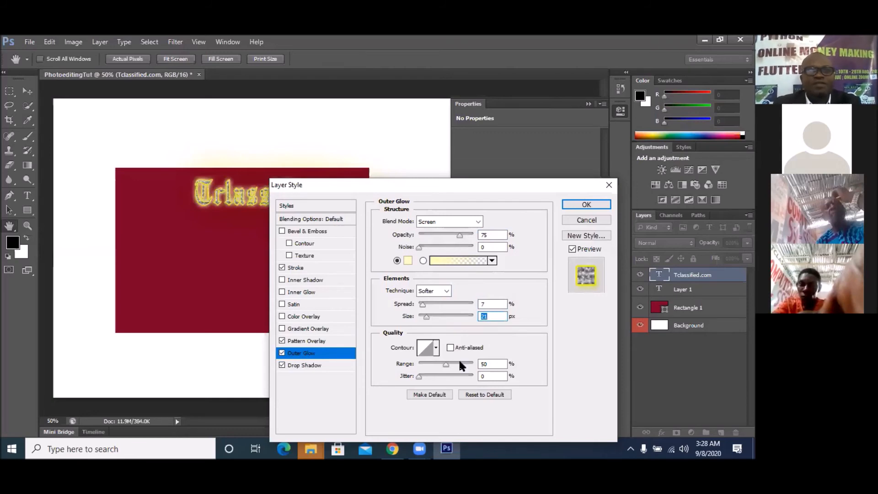
click(593, 206)
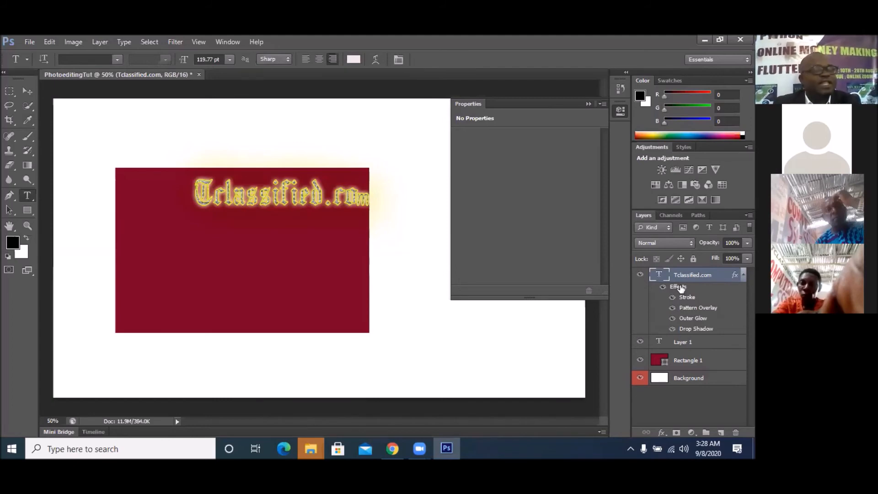
Hide all four effects of the Tclassified.com layer, and show Stroke, Pattern Overlay and Outer Glow again.
click(673, 329)
click(672, 319)
click(673, 308)
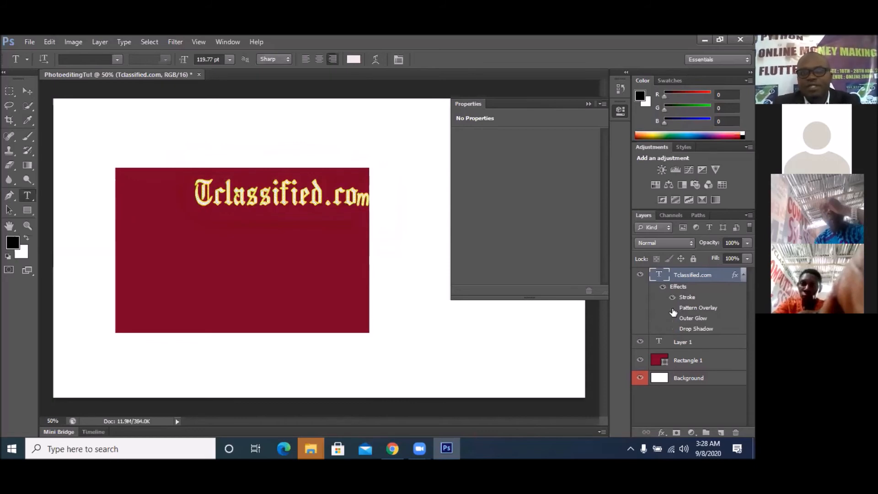
click(672, 297)
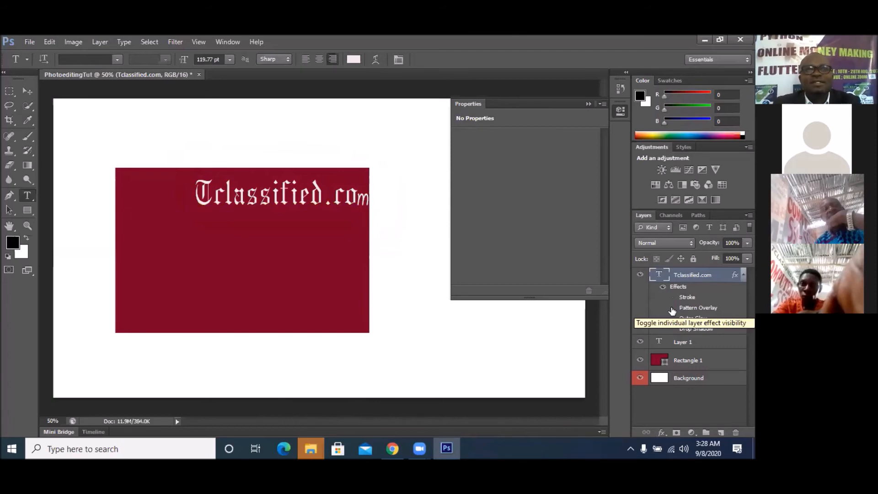
click(672, 297)
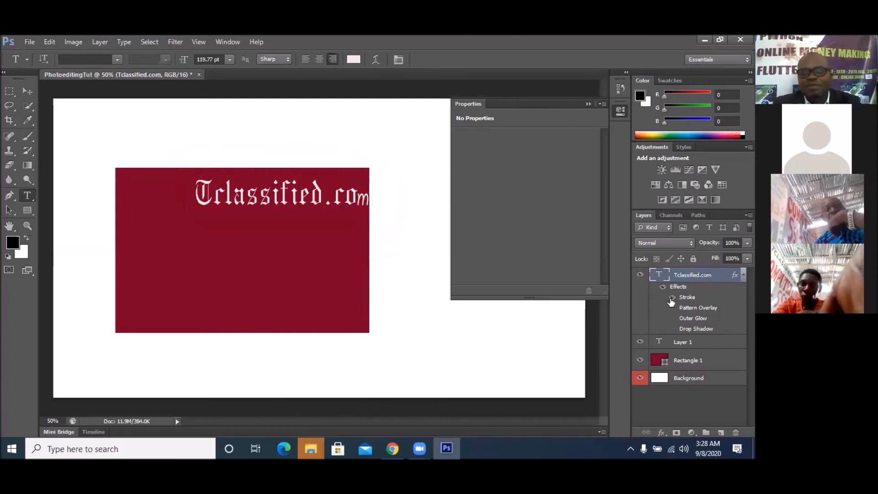
click(672, 308)
click(672, 318)
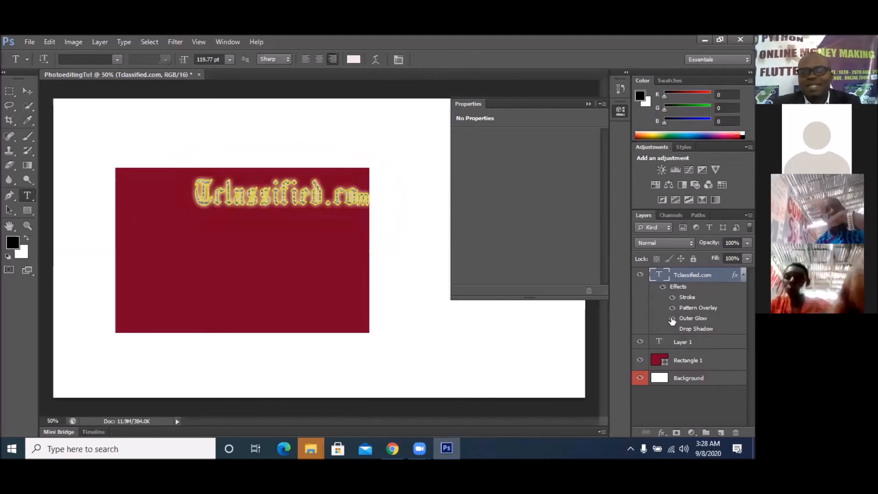
Hide the text layer's Outer Glow, Pattern Overlay and Stroke once more, and turn all four effects including Drop Shadow back on.
click(672, 319)
click(672, 307)
click(672, 297)
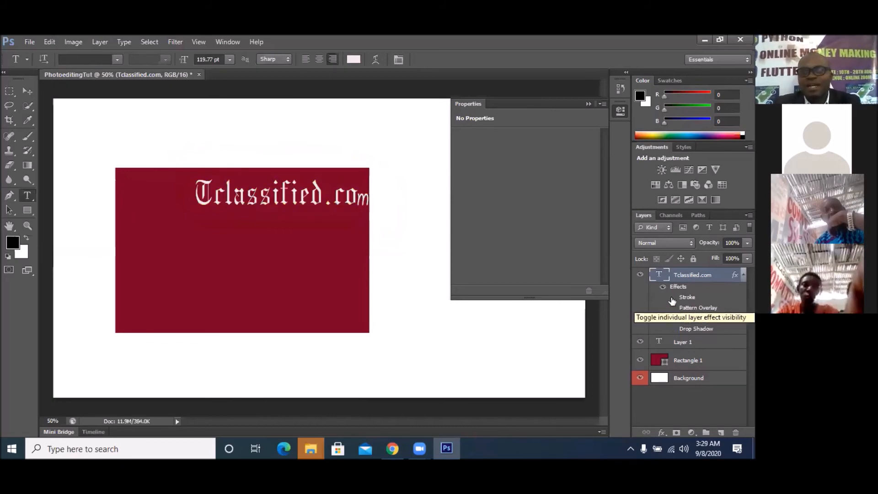
click(672, 297)
click(672, 307)
click(672, 318)
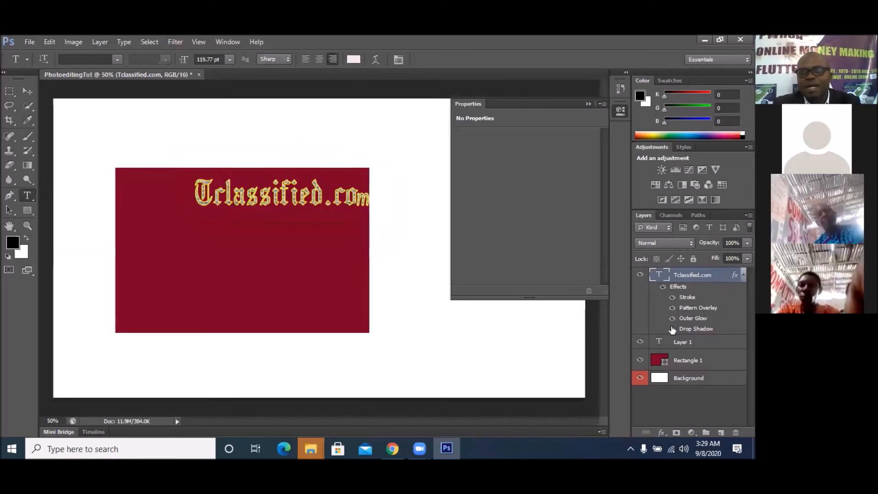
click(672, 328)
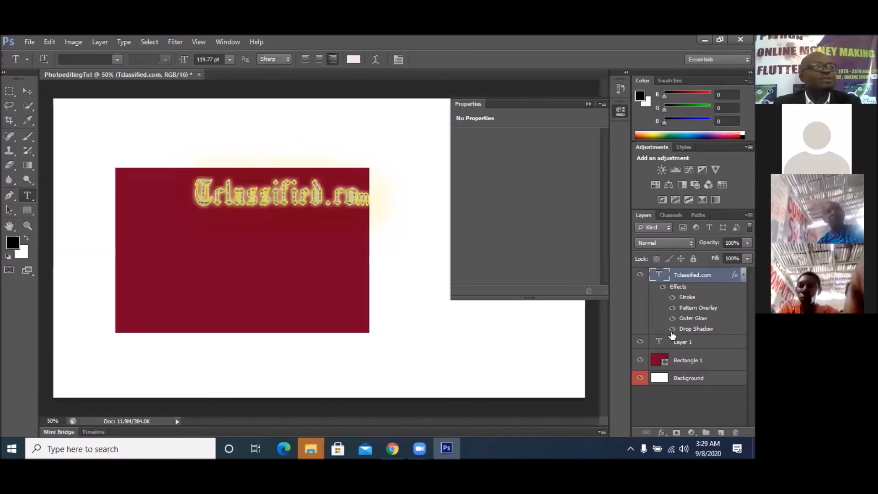
Add an Outer Glow to the Rectangle 1 layer through its blending options, with 50% spread and 103 px size.
click(683, 361)
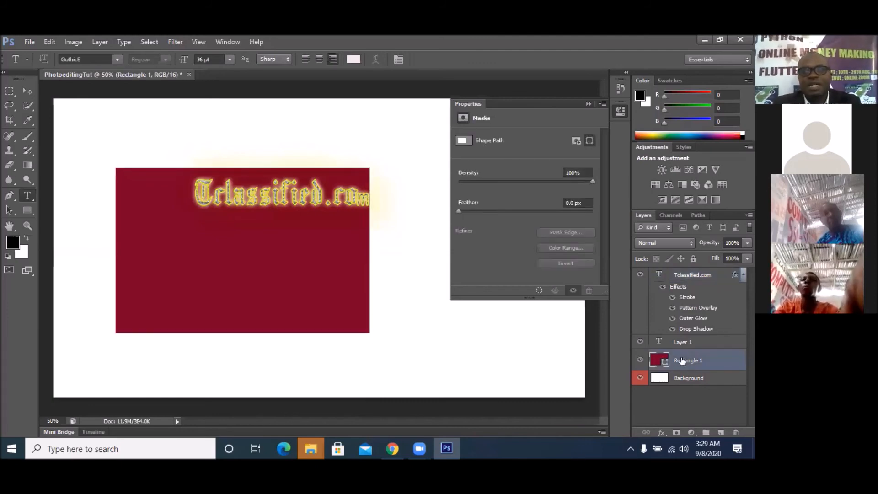
click(661, 433)
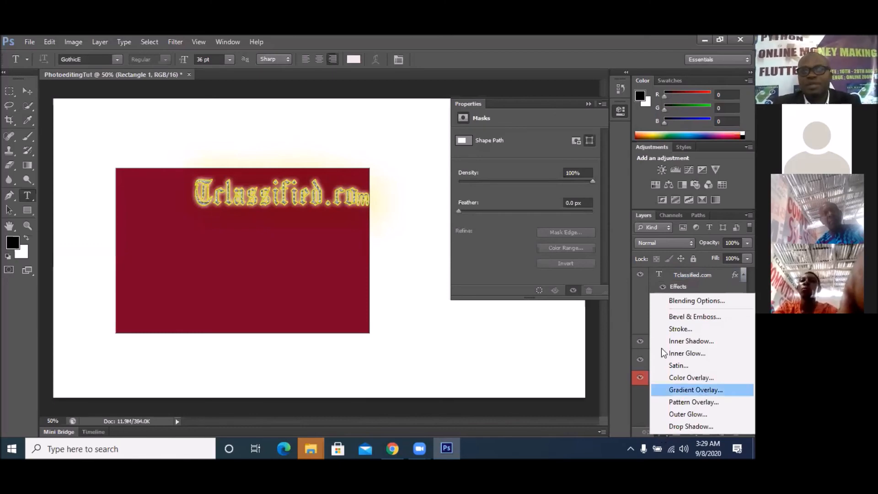
click(692, 300)
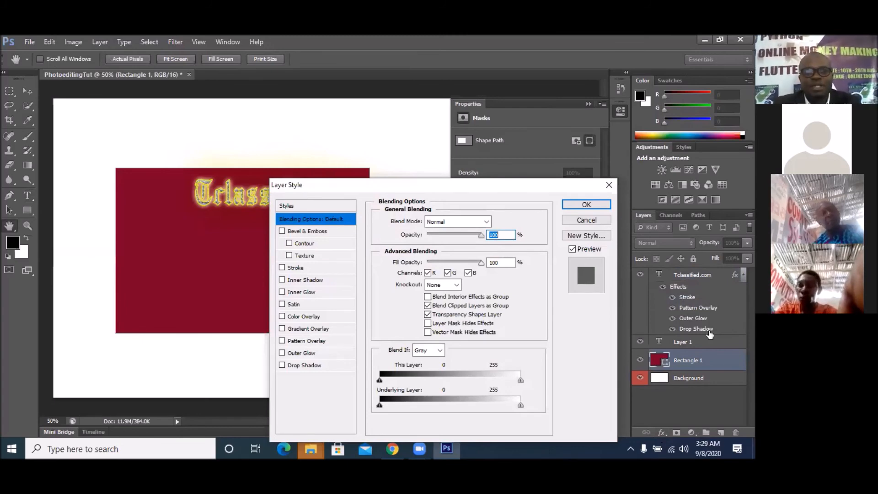
click(297, 353)
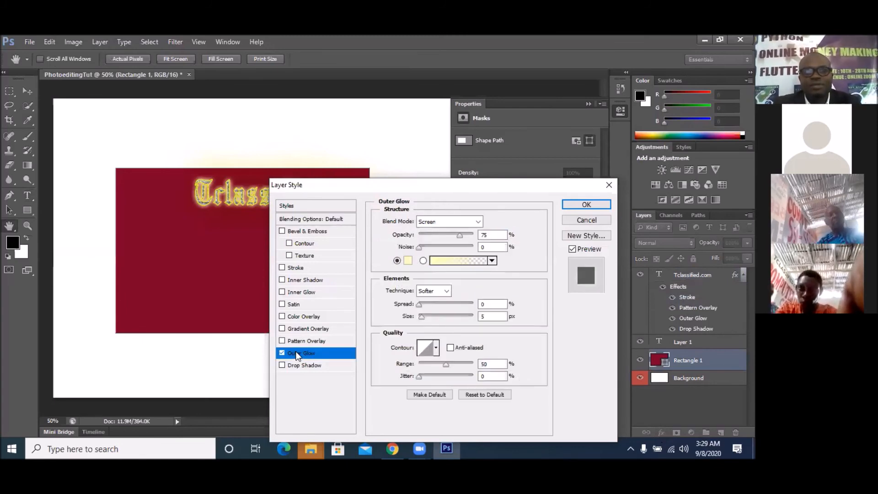
click(436, 313)
mouse_move(436, 304)
mouse_down()
mouse_move(445, 303)
mouse_move(441, 309)
mouse_up()
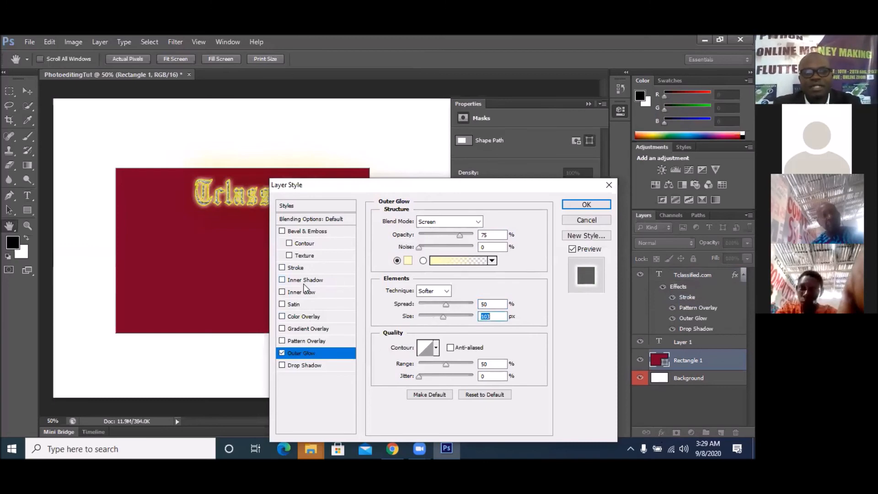
Add a Gradient Overlay to Rectangle 1 and try the Blue, Red, Yellow, gold-and-blue, rainbow, Foreground to Background and black-to-transparent presets.
click(295, 329)
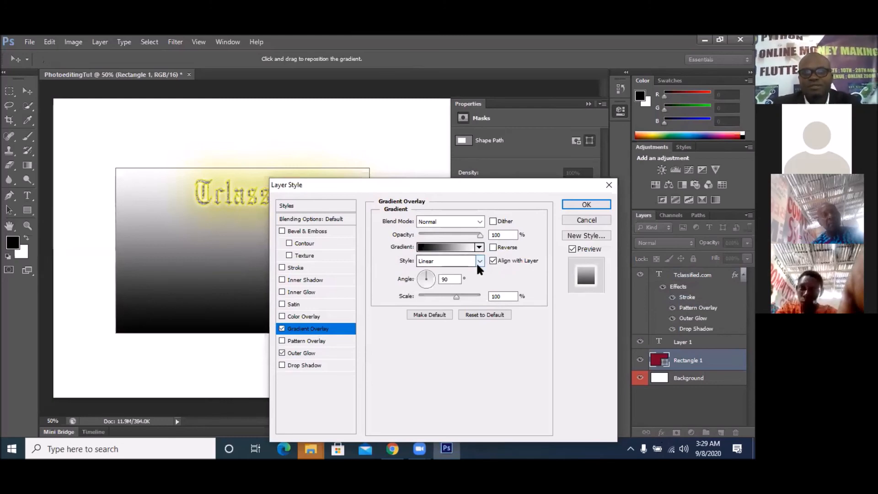
click(478, 247)
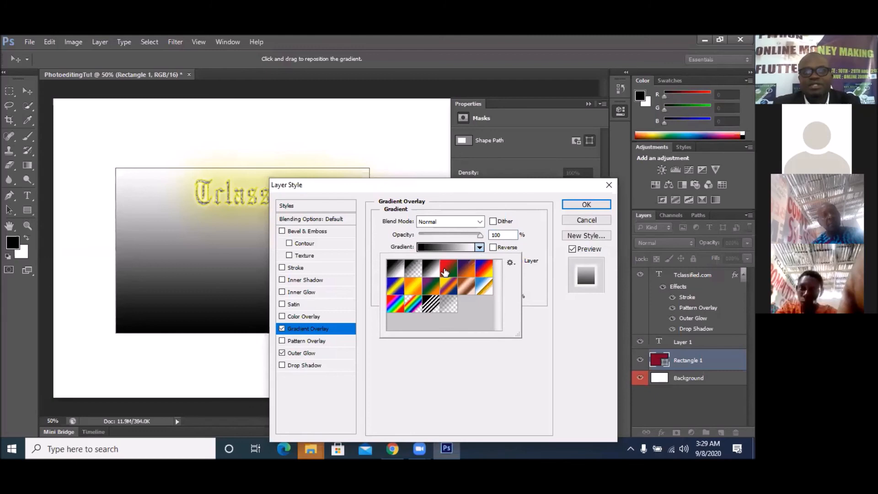
click(485, 272)
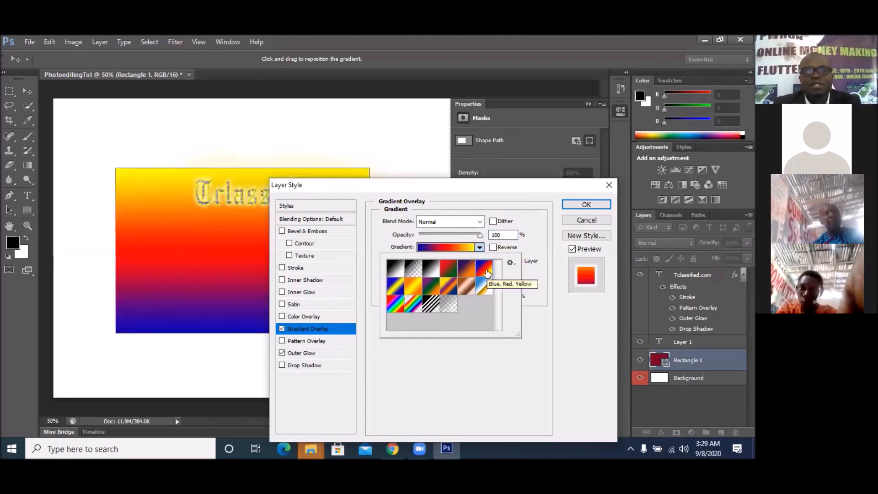
click(484, 288)
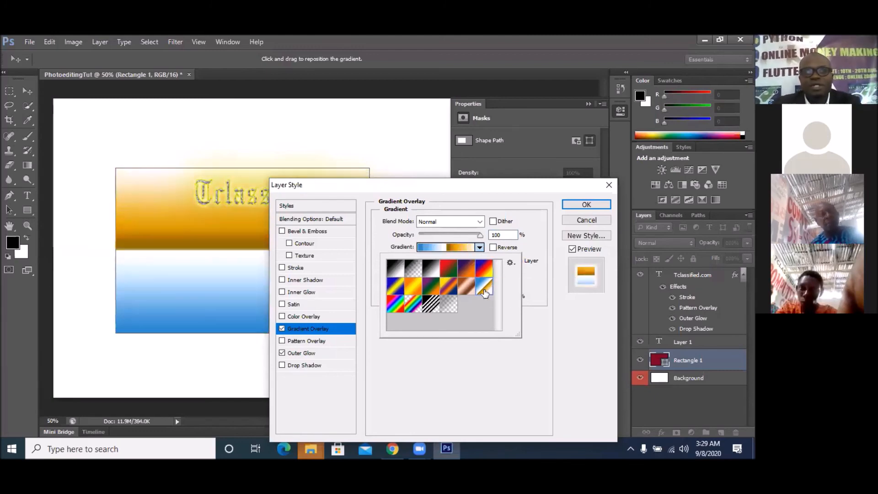
click(410, 303)
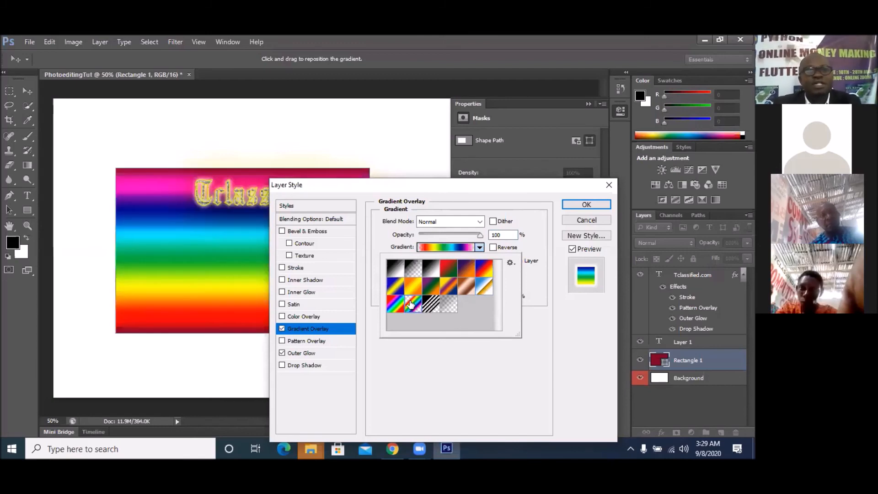
click(396, 305)
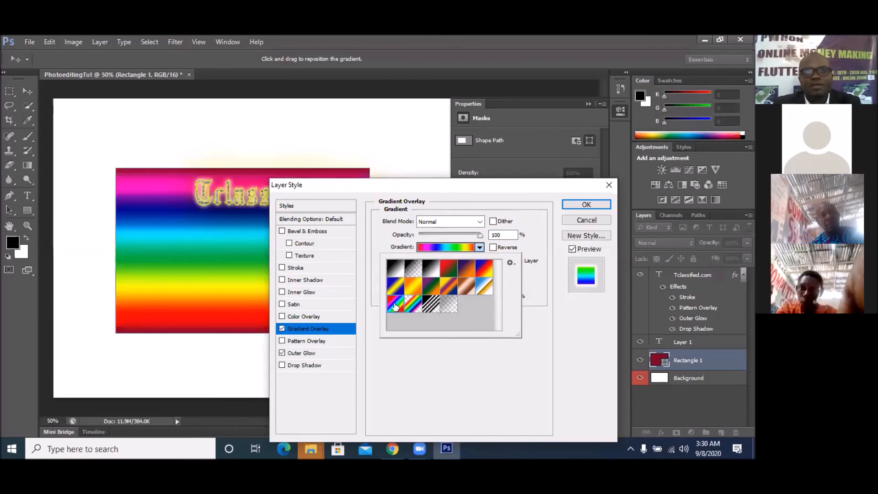
click(393, 269)
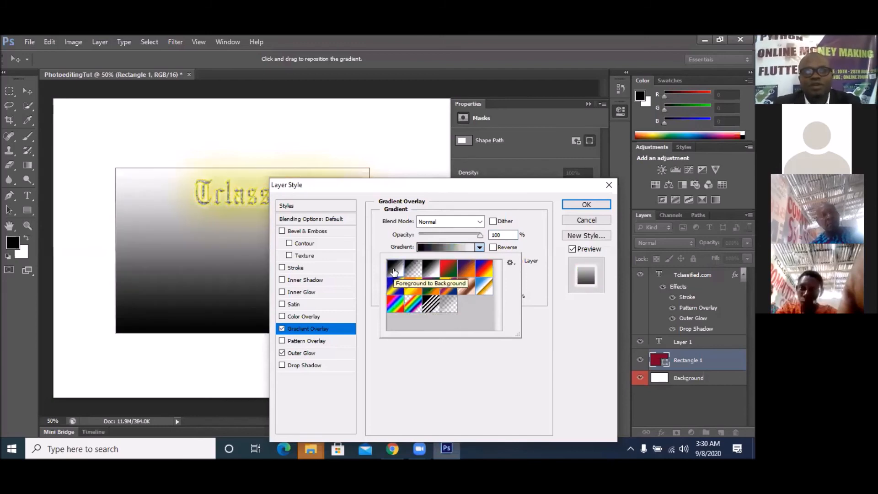
click(411, 269)
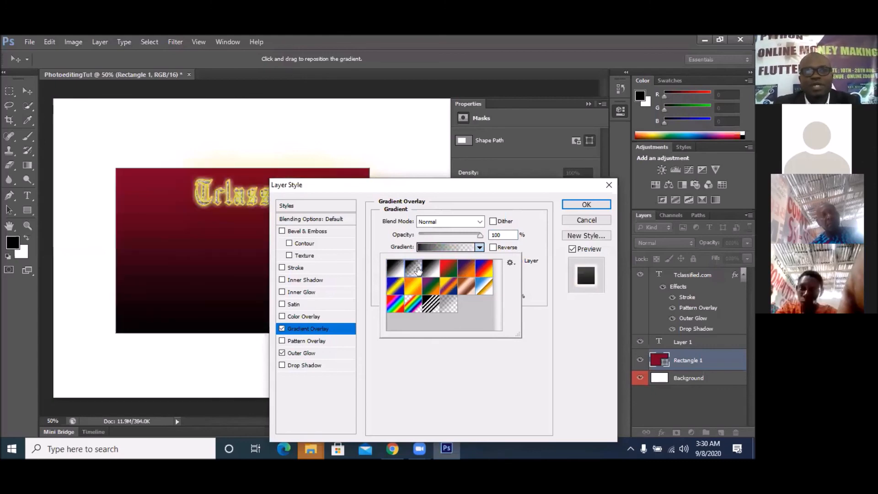
Choose the black-to-white preset for the Gradient Overlay, apply the layer style, and hide and show the overlay again on Rectangle 1.
click(436, 270)
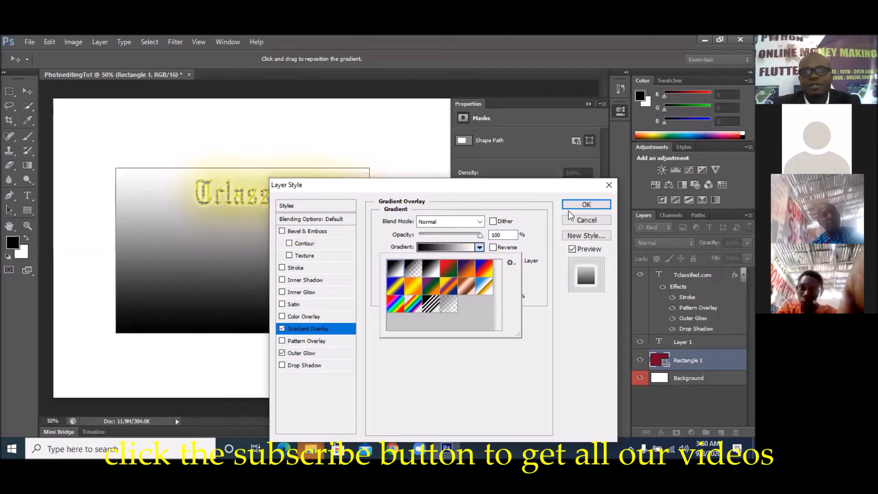
click(581, 206)
click(582, 205)
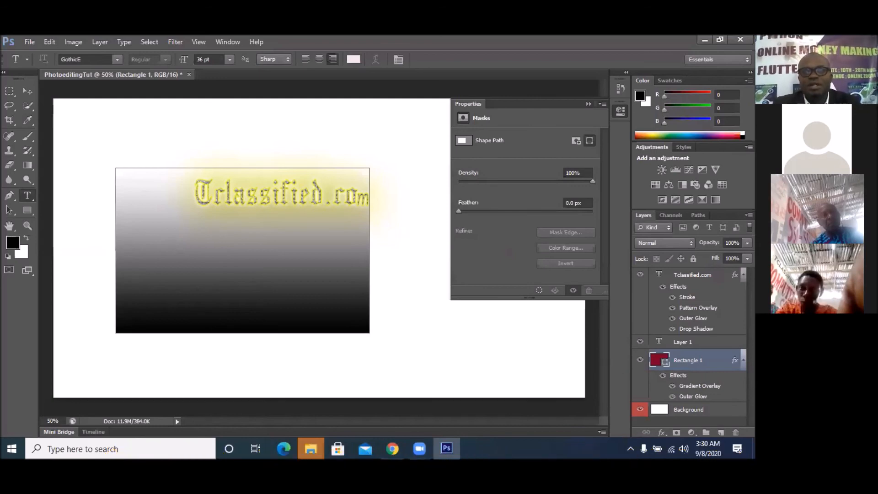
click(672, 385)
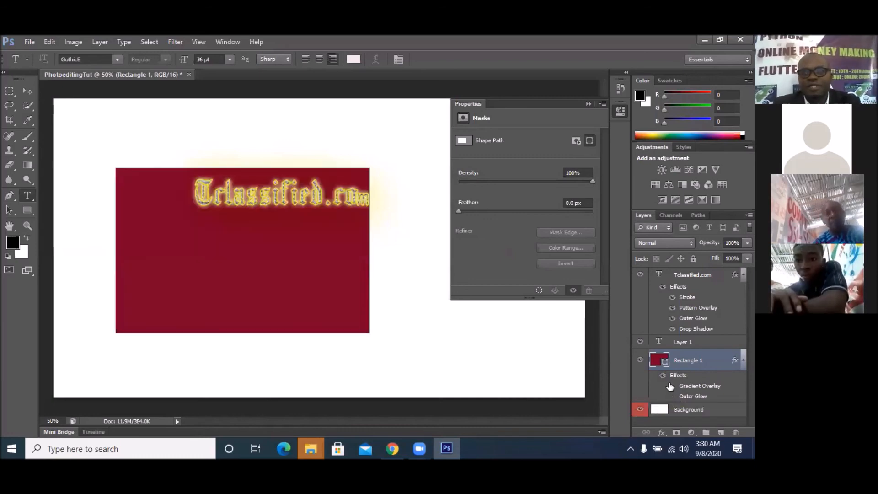
click(672, 387)
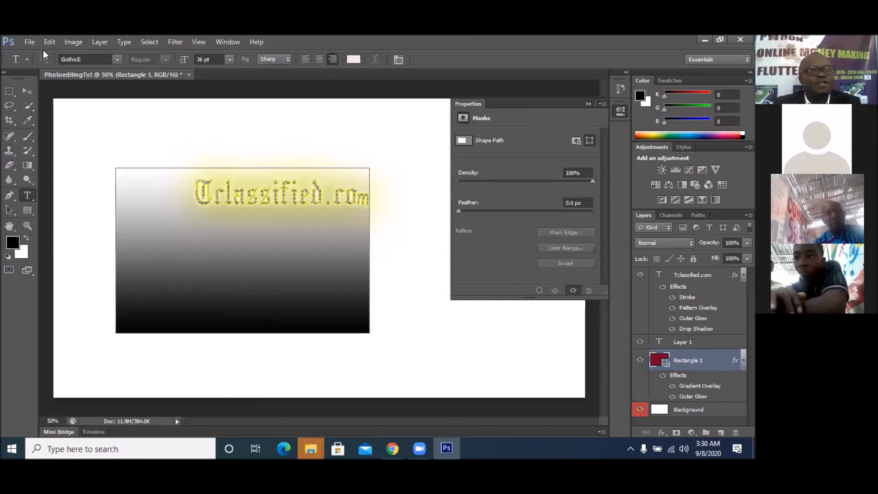
Save the document as a PNG copy named background in the STUDIO PIXS folder, with Smallest / Slow compression and no interlacing.
click(29, 41)
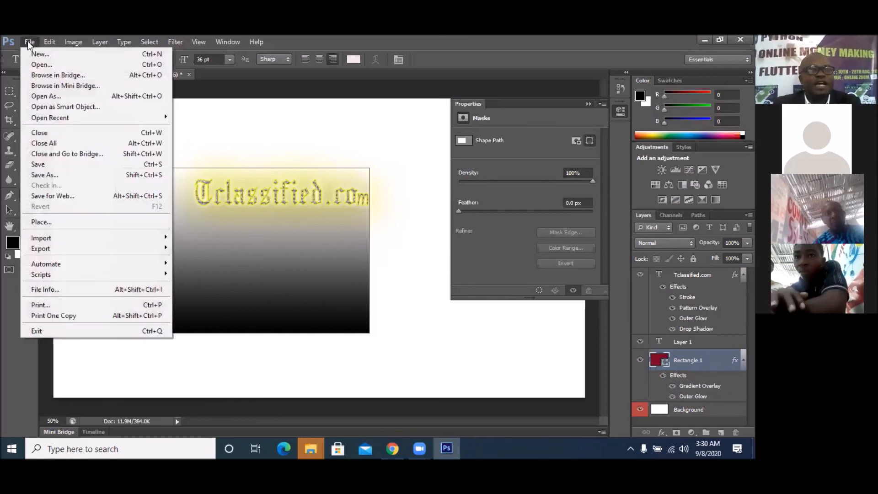
click(61, 173)
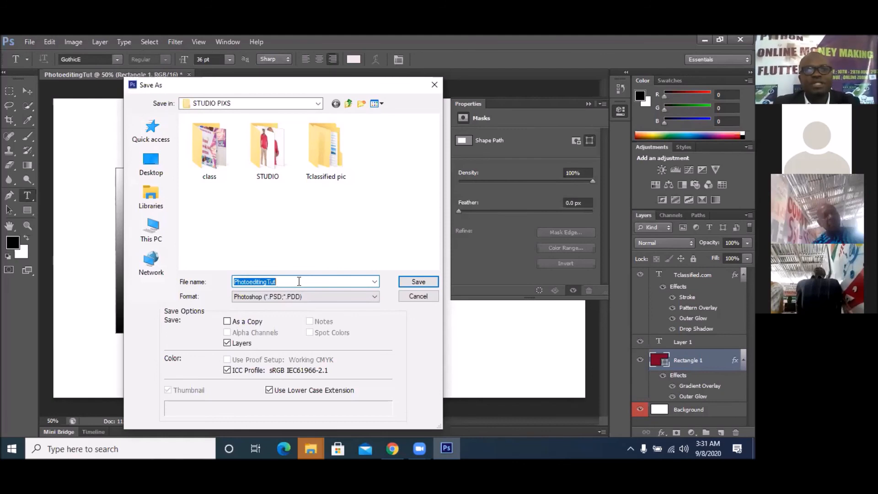
text(b)
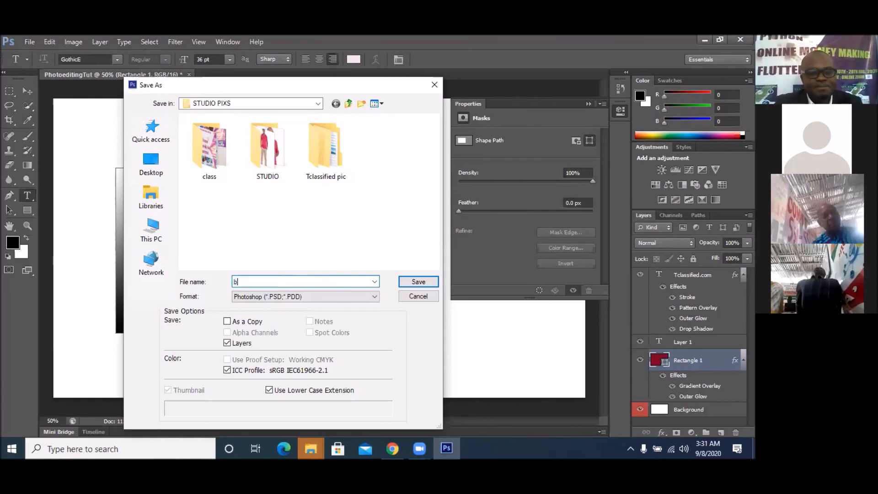
text(ackground)
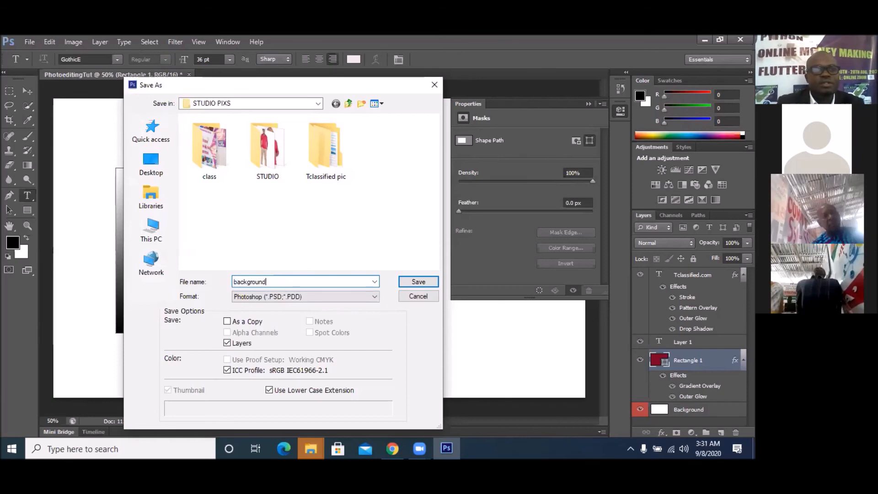
click(331, 298)
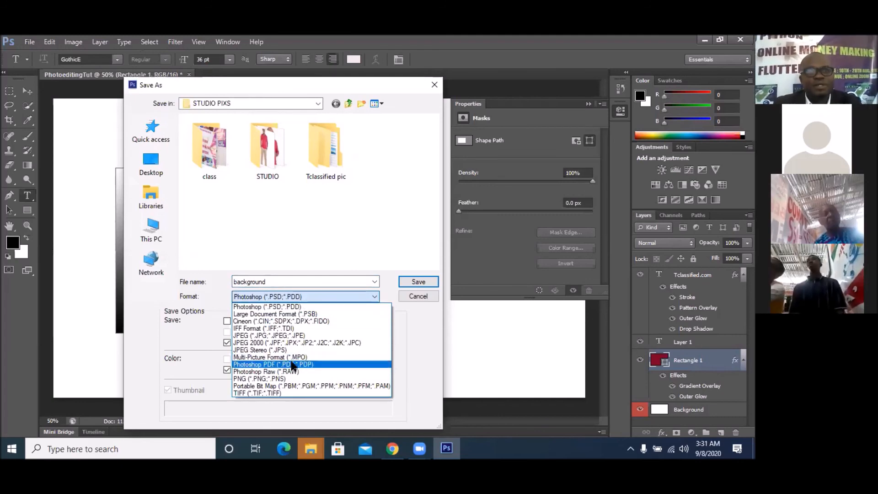
click(281, 379)
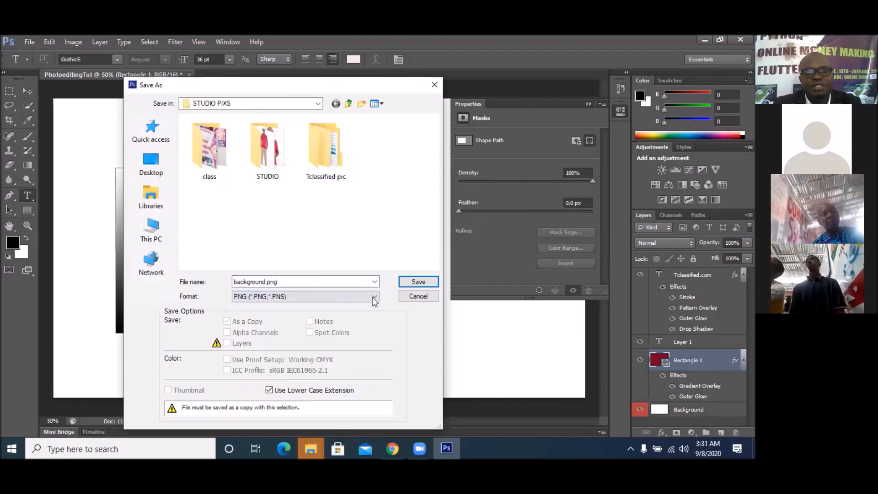
click(400, 284)
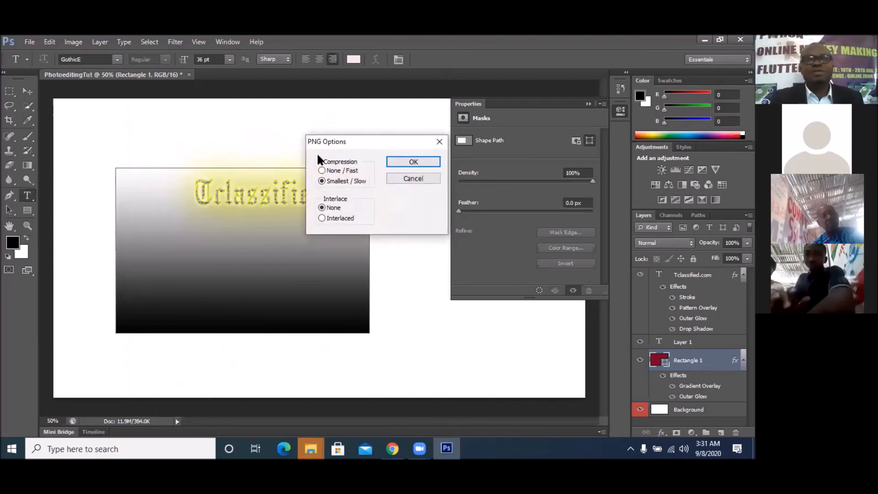
click(420, 163)
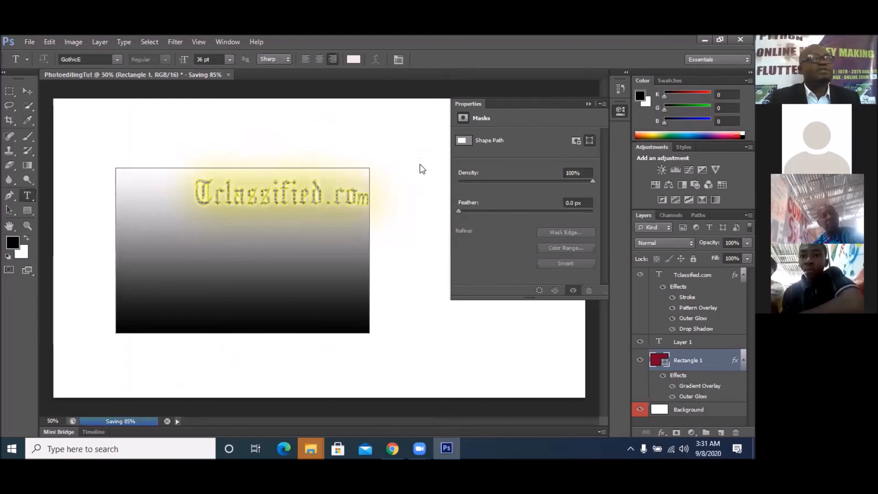